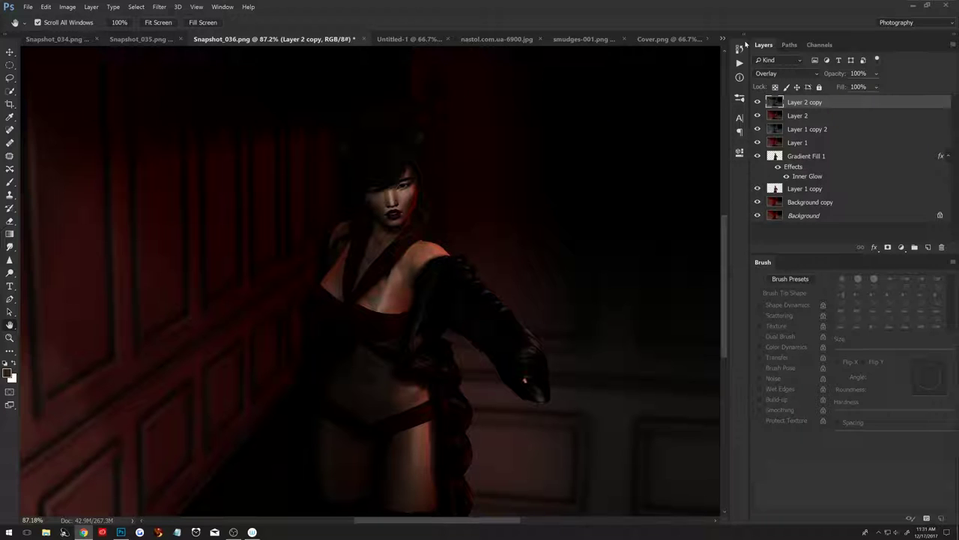
Show the History list, where Layer 2 copy is desaturated and set to Overlay.
click(739, 49)
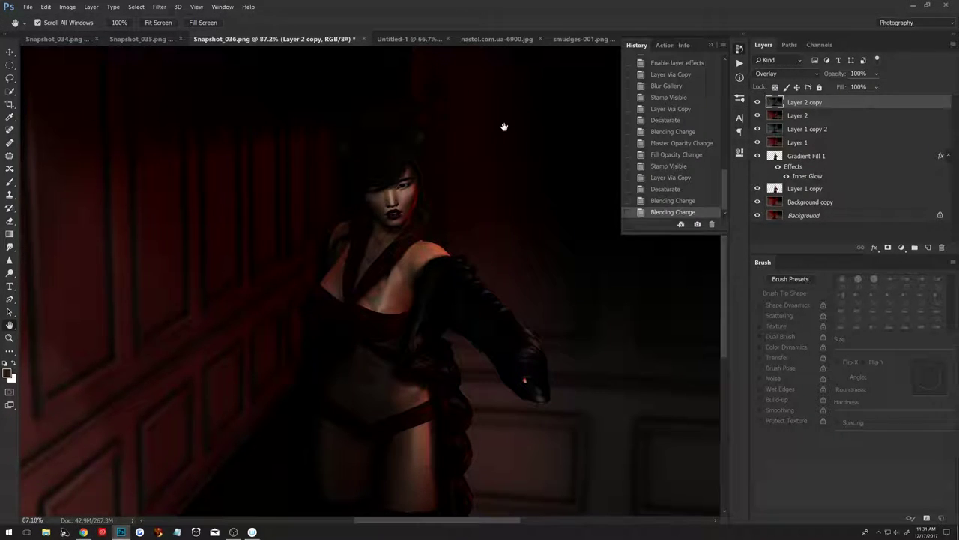
Rewind the image to the last Brush Tool history state.
mouse_move(720, 180)
drag(725, 181, 725, 166)
scroll(704, 149, up, 3)
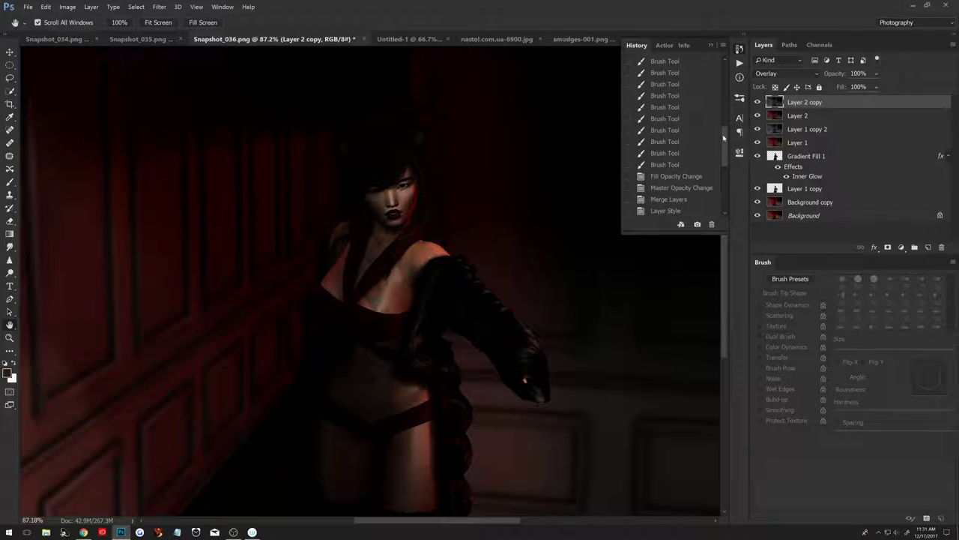
click(696, 153)
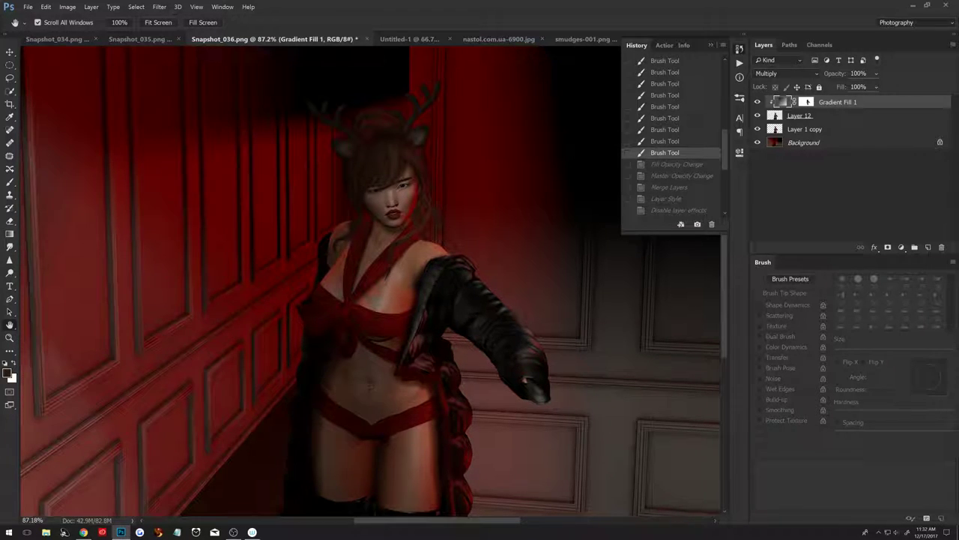
click(83, 531)
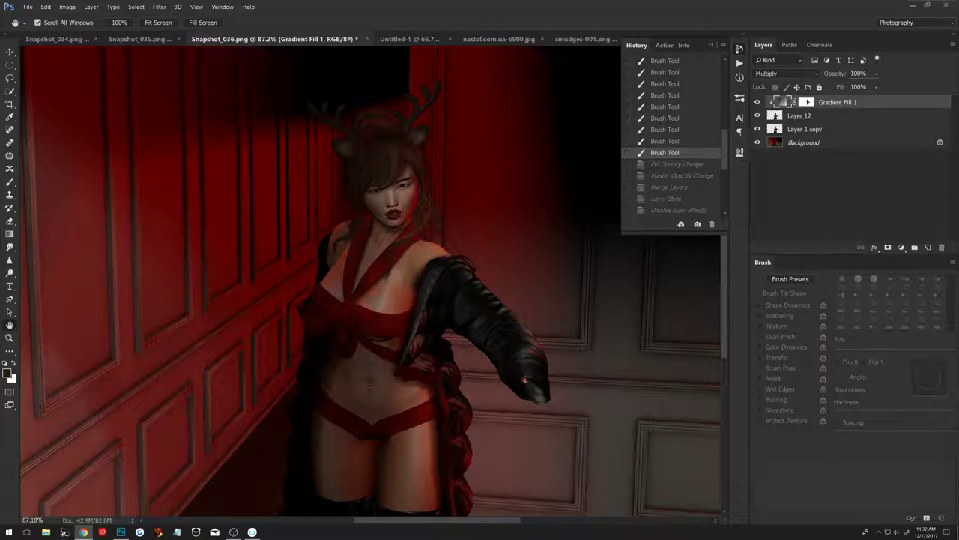
Step back to the earliest brush stroke, then forward through later strokes.
click(666, 96)
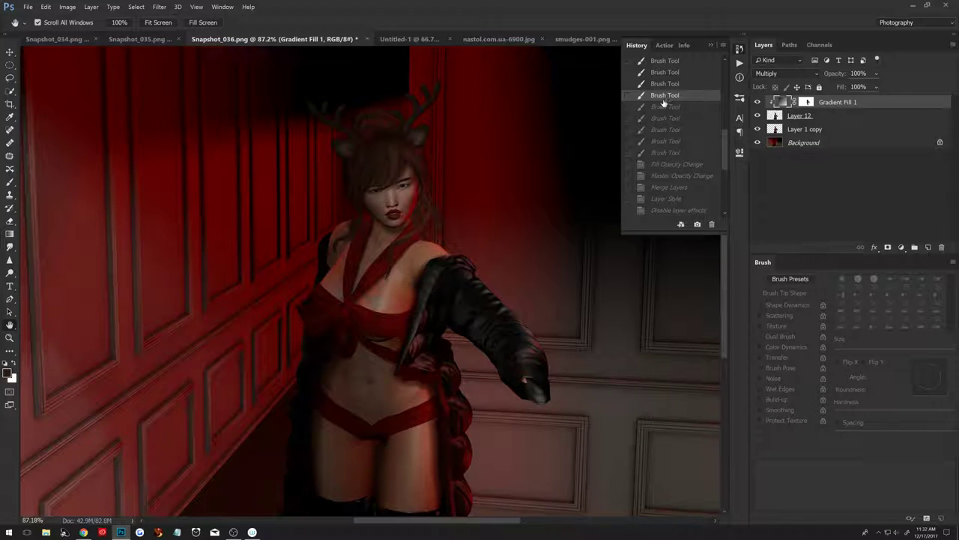
scroll(665, 122, up, 3)
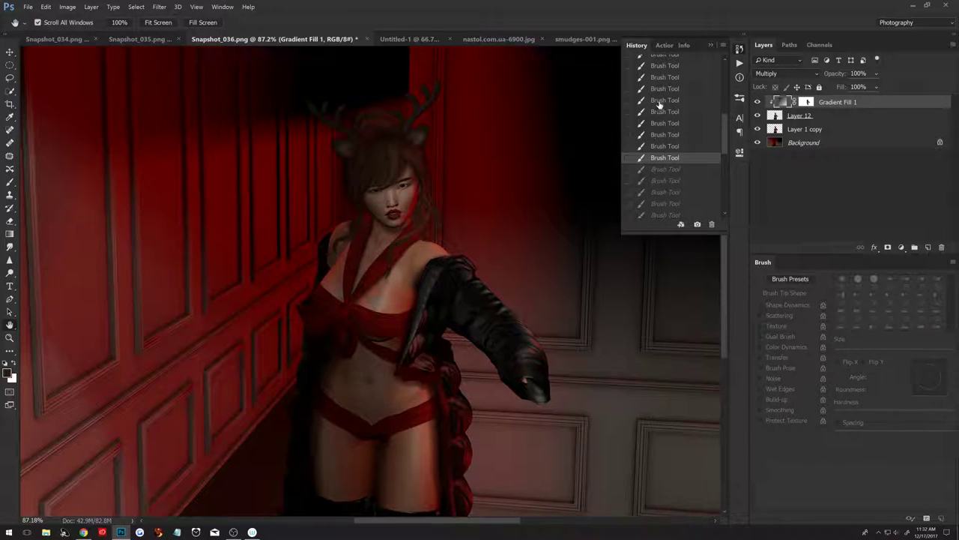
click(659, 65)
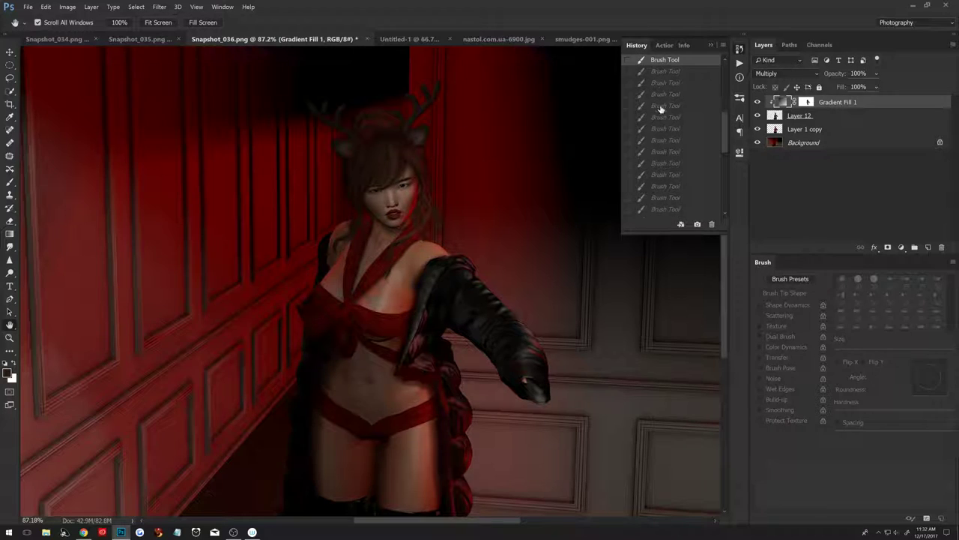
click(660, 91)
scroll(659, 112, down, 2)
click(658, 164)
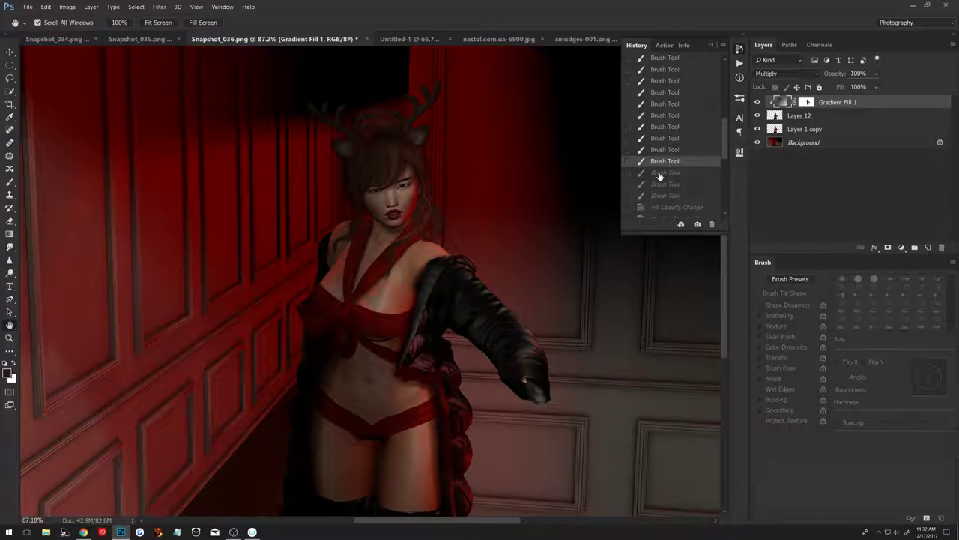
click(660, 173)
Restore the opacity changes and Merge Layers, ending at Enable layer effects with Inner Glow.
click(662, 208)
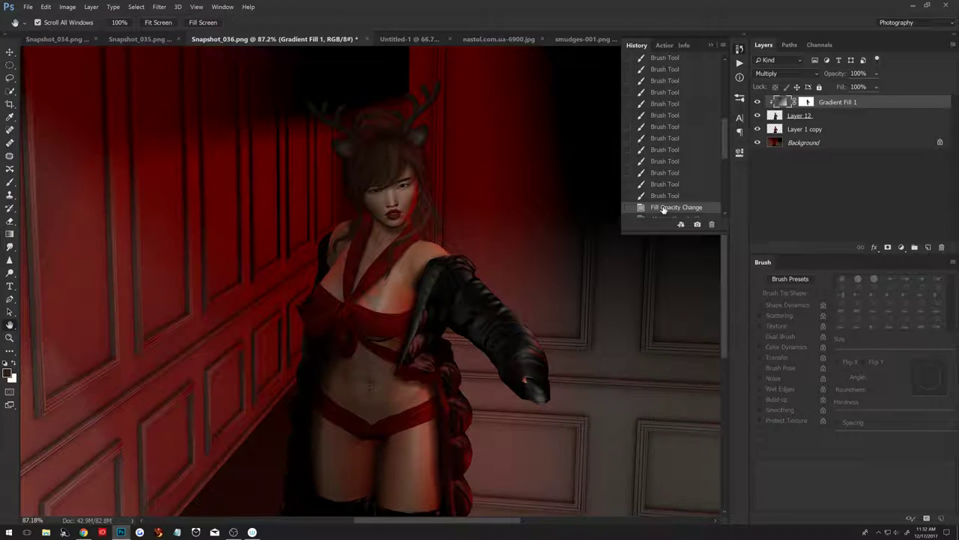
scroll(663, 206, down, 1)
scroll(663, 201, down, 1)
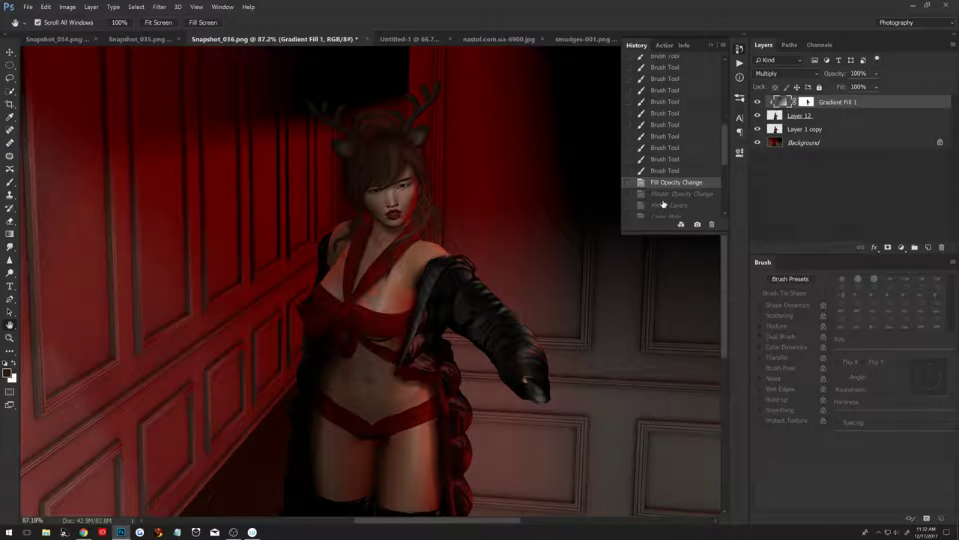
click(662, 195)
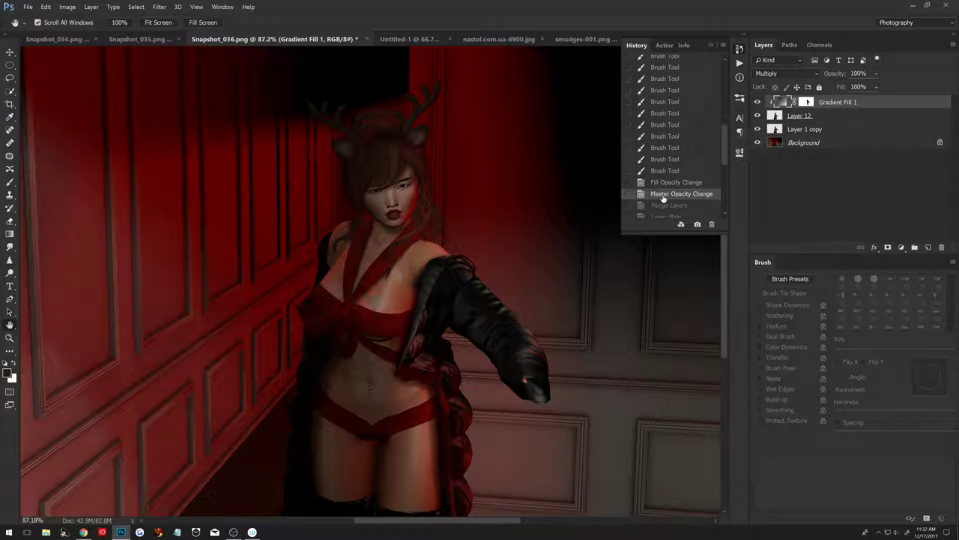
click(628, 193)
click(628, 205)
scroll(645, 201, down, 3)
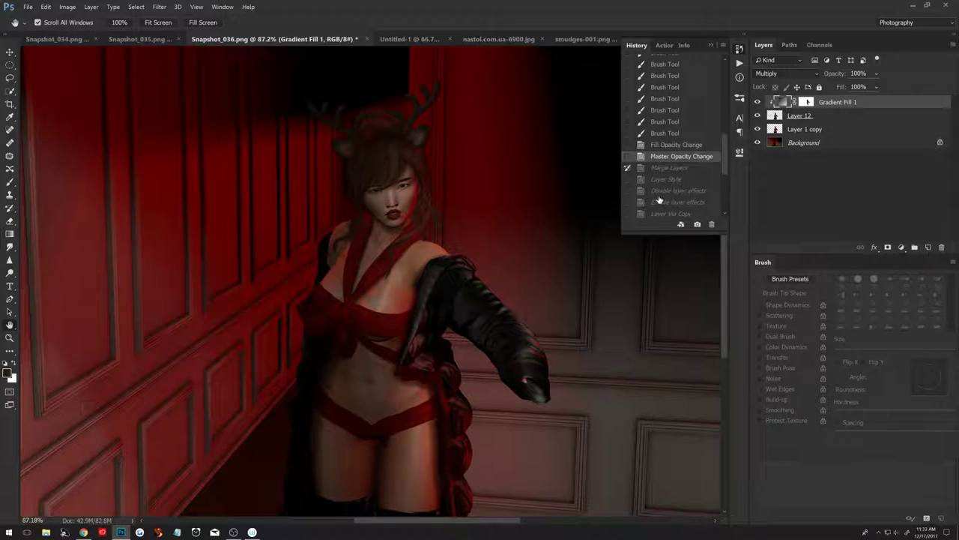
click(659, 193)
click(659, 203)
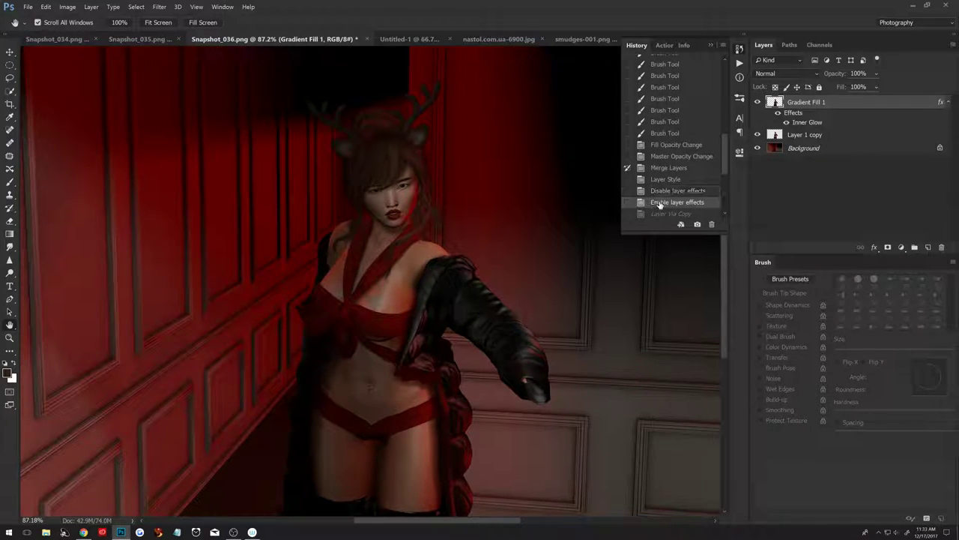
scroll(661, 201, down, 2)
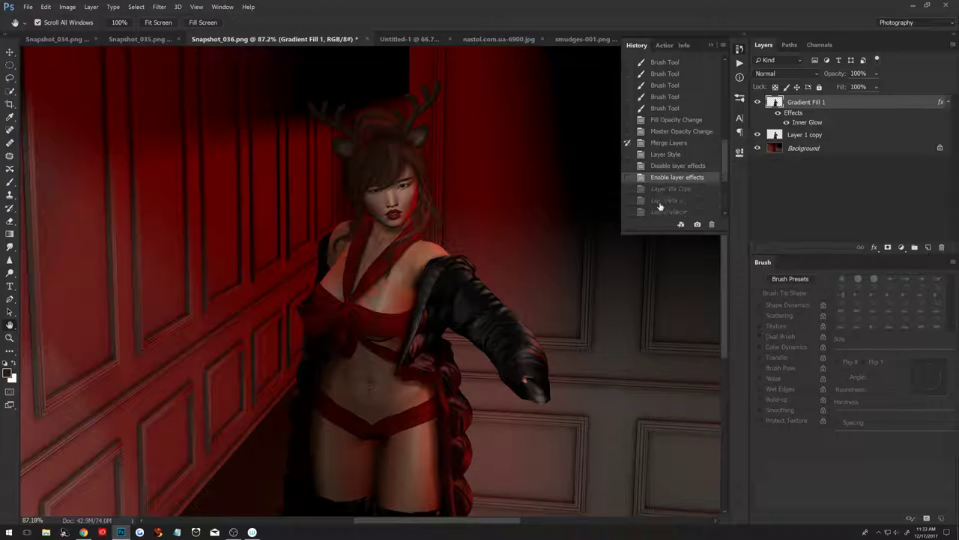
Replay Layer Via Copy, Blur Gallery, Stamp Visible, duplicate, Desaturate and Soft Light states.
click(662, 191)
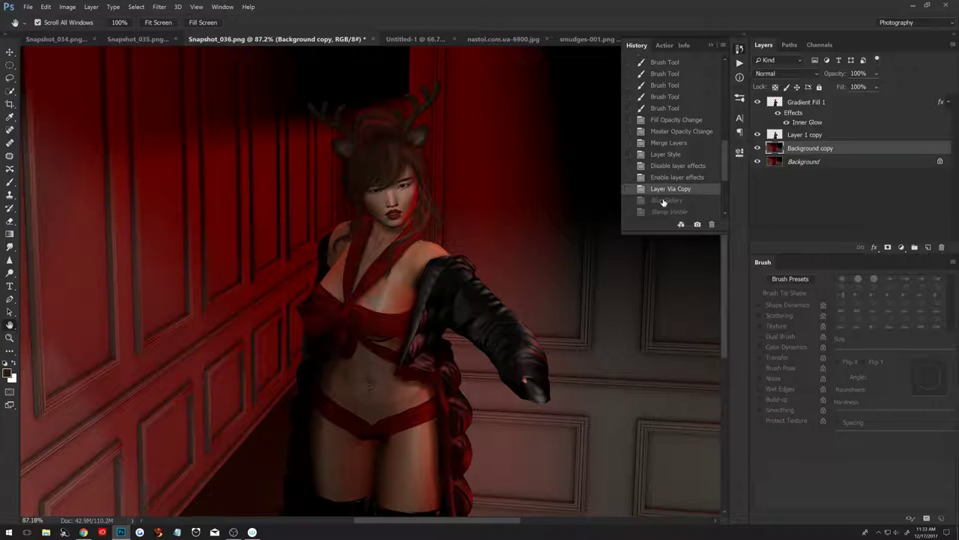
click(662, 201)
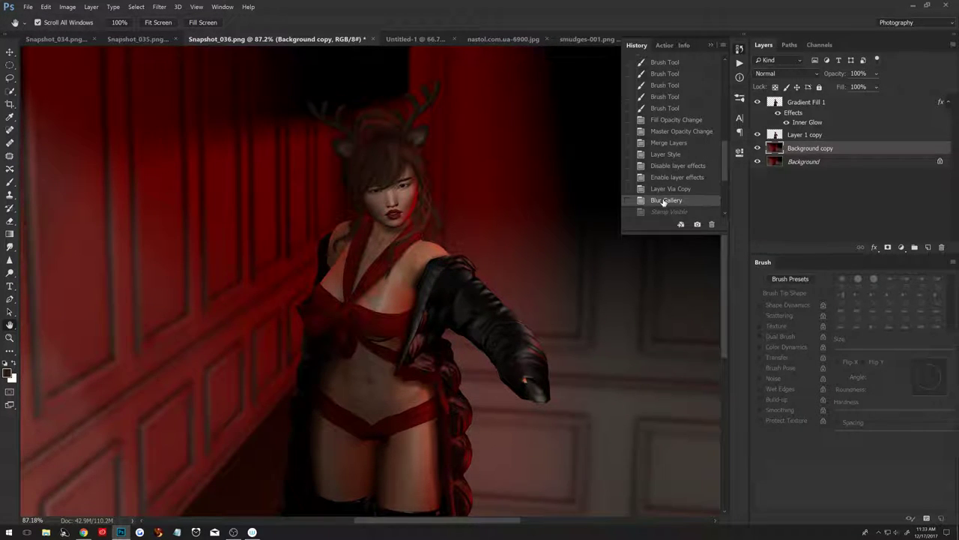
scroll(663, 201, down, 1)
scroll(662, 201, down, 2)
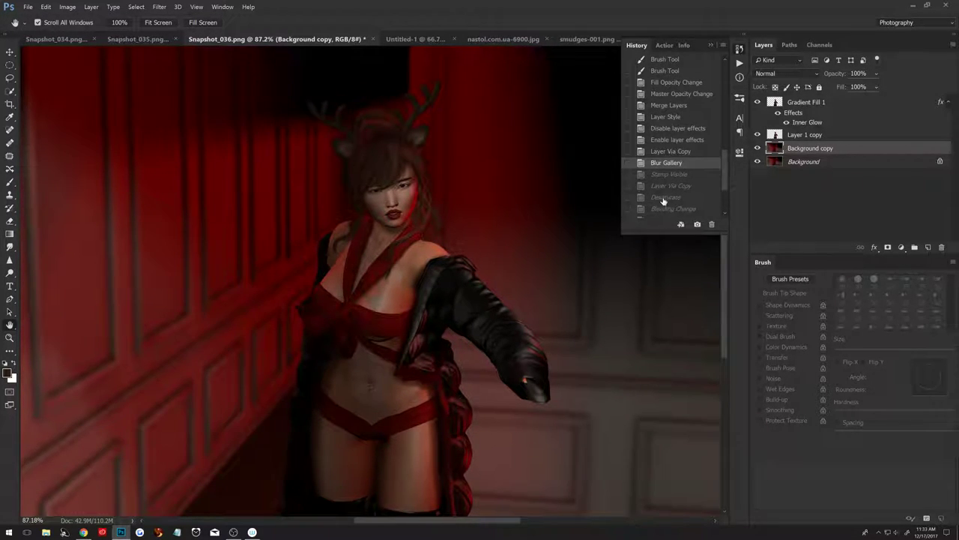
click(664, 175)
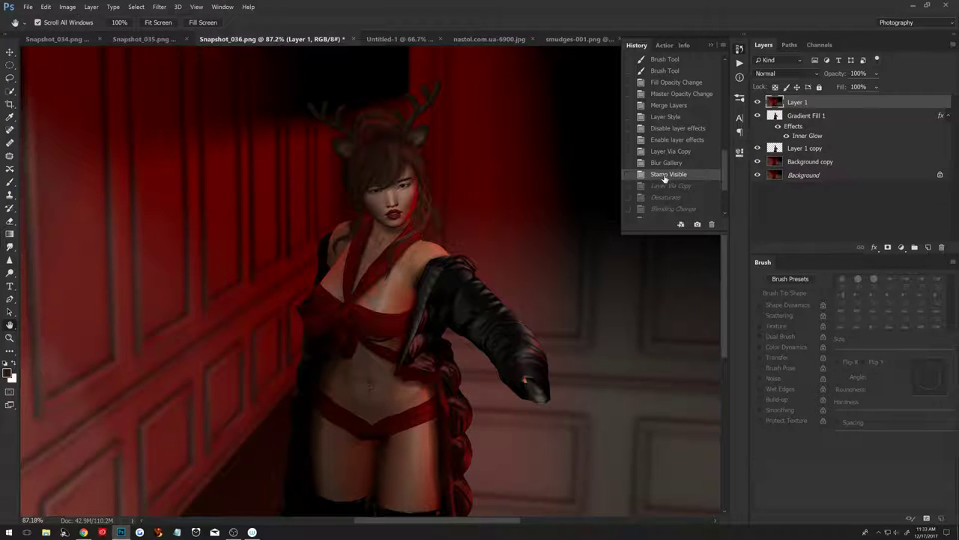
click(667, 186)
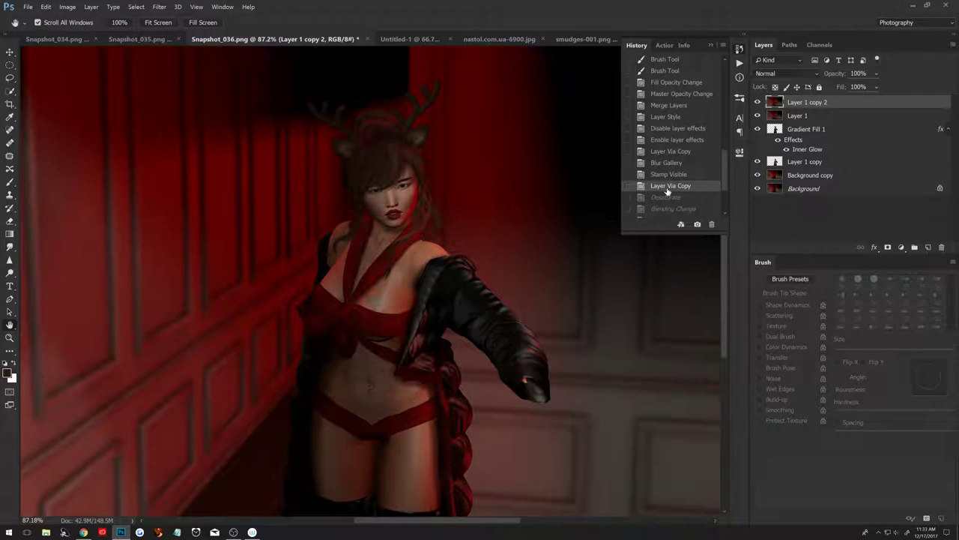
click(667, 198)
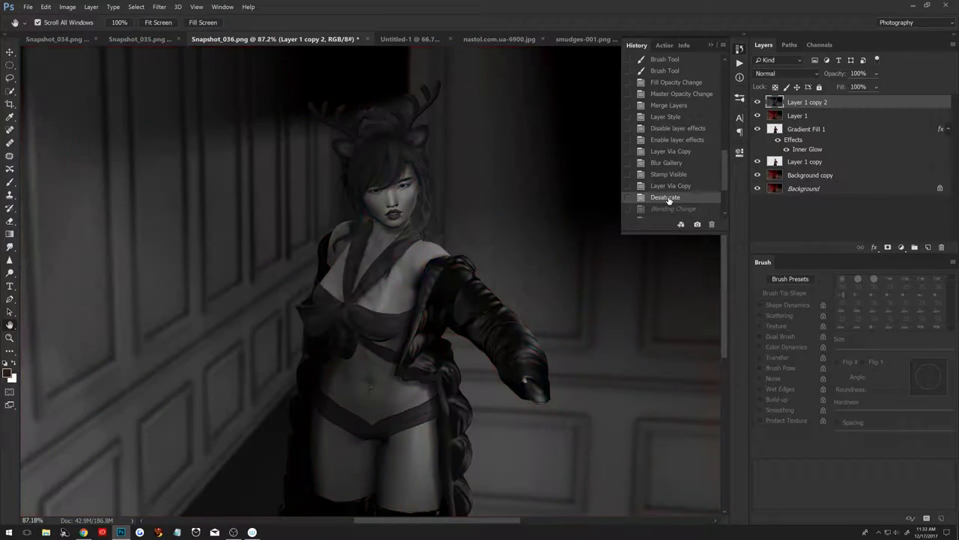
click(669, 209)
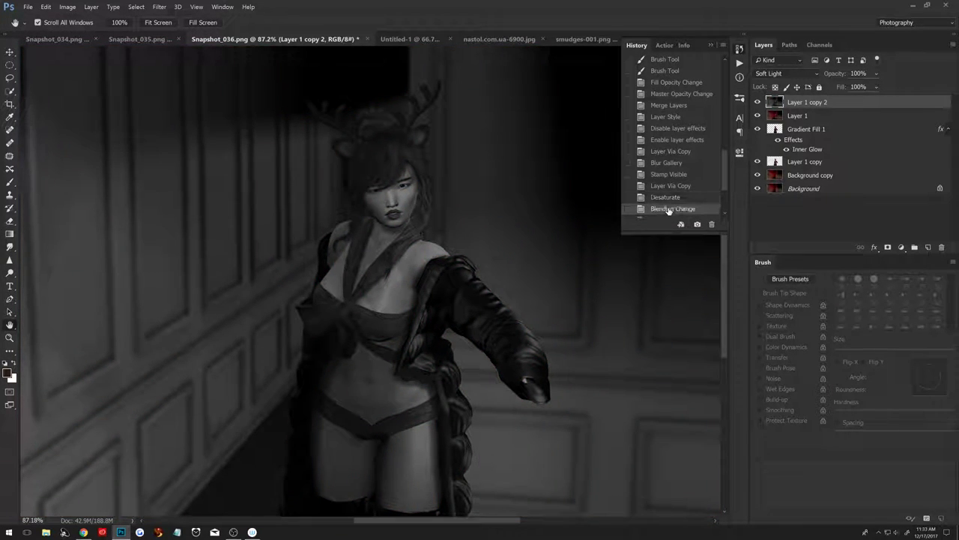
Replay opacity 53%, fill 49%, second stamp, Layer 2 duplicate, desaturate and Multiply.
scroll(668, 211, down, 2)
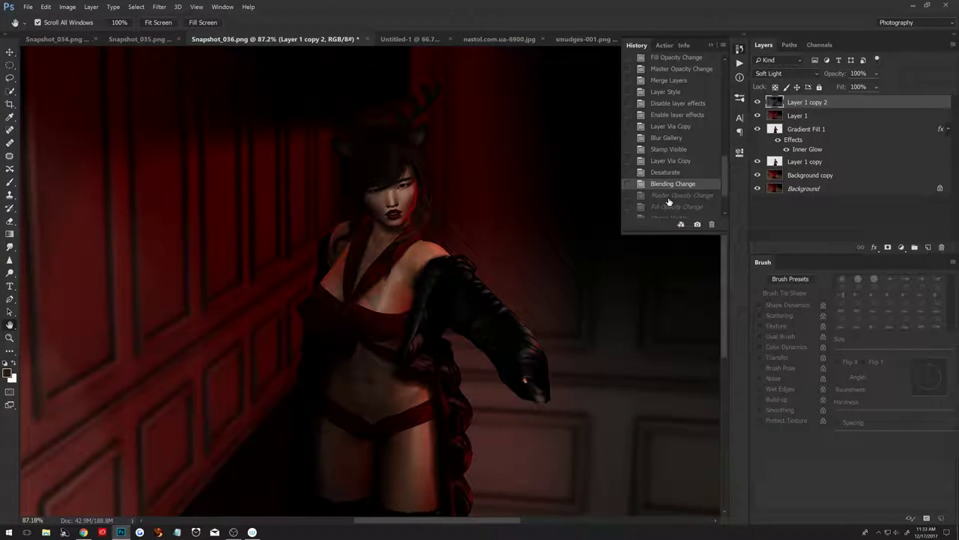
click(669, 197)
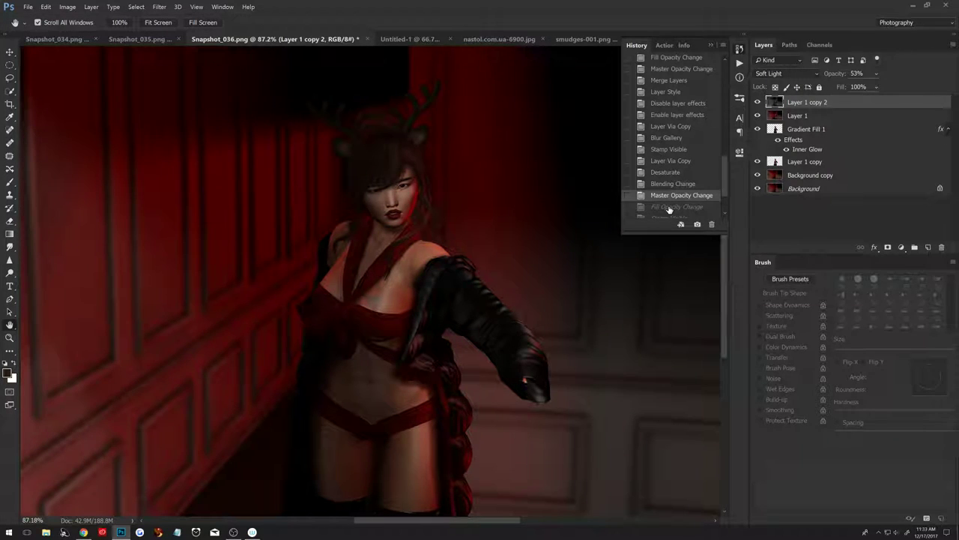
click(669, 207)
scroll(670, 209, down, 1)
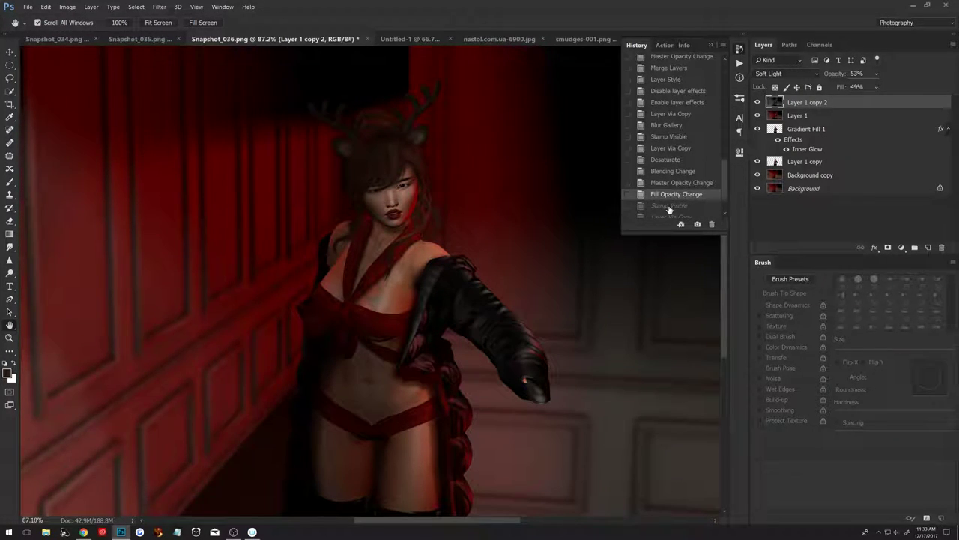
click(669, 209)
scroll(669, 209, down, 1)
click(669, 205)
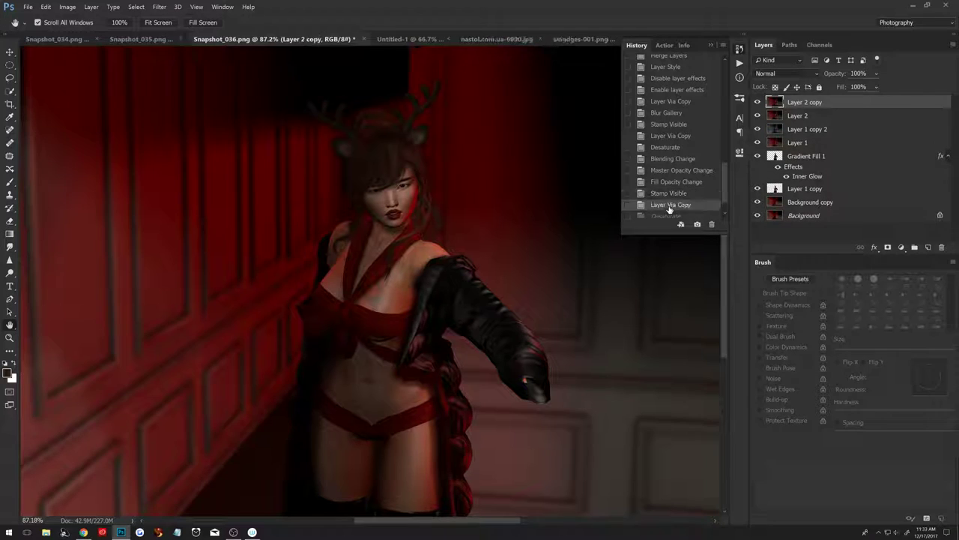
scroll(669, 209, down, 1)
click(669, 209)
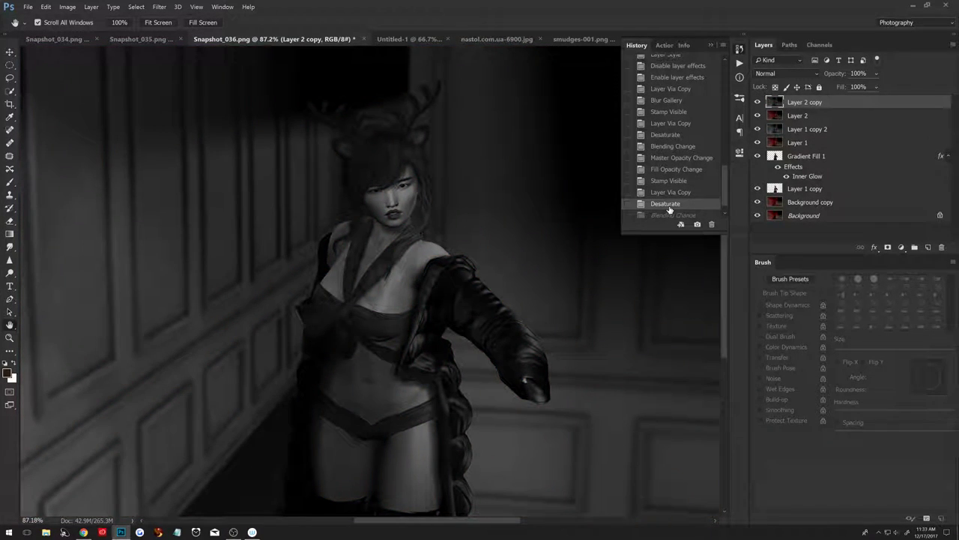
scroll(670, 210, down, 1)
click(669, 213)
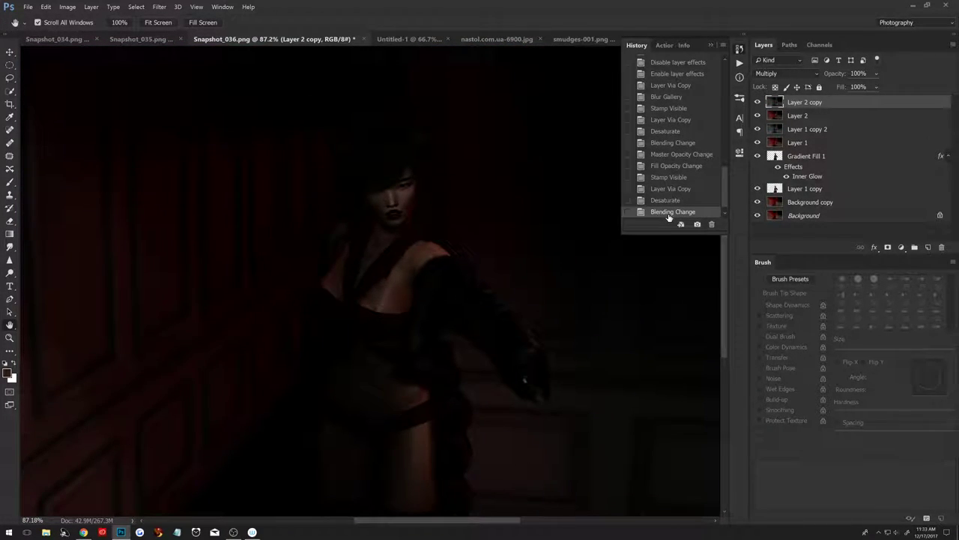
click(83, 532)
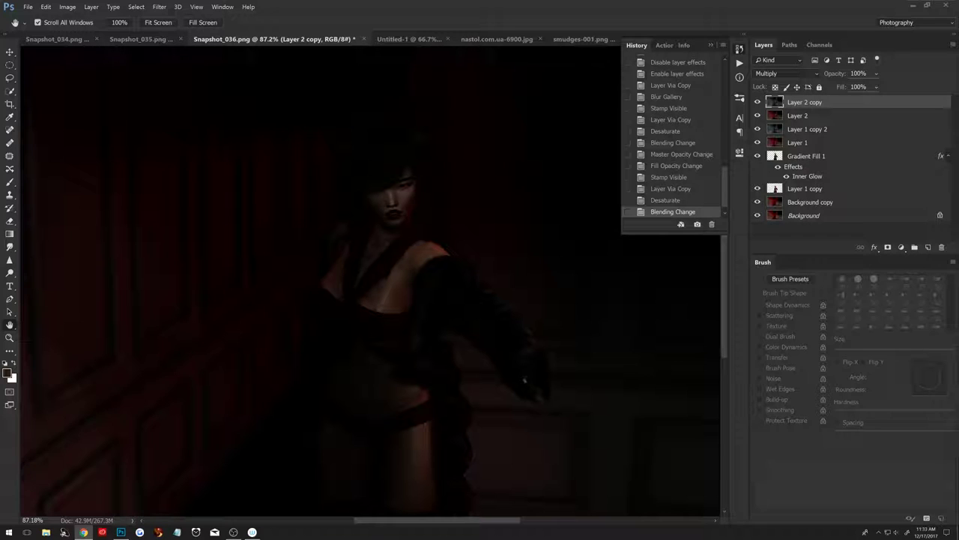
Blend Layer 2 copy in Overlay and give it a High Pass filter with radius 29.1.
click(786, 75)
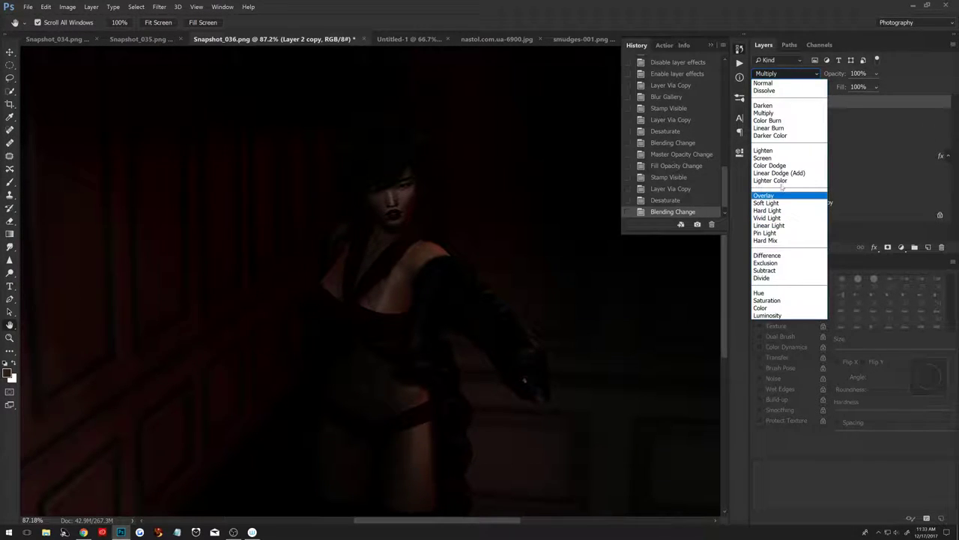
click(782, 194)
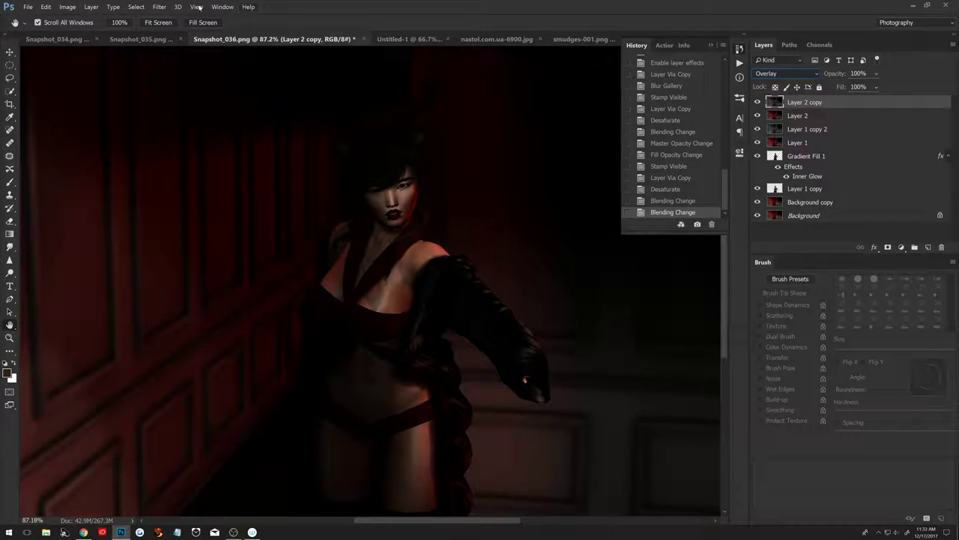
click(160, 6)
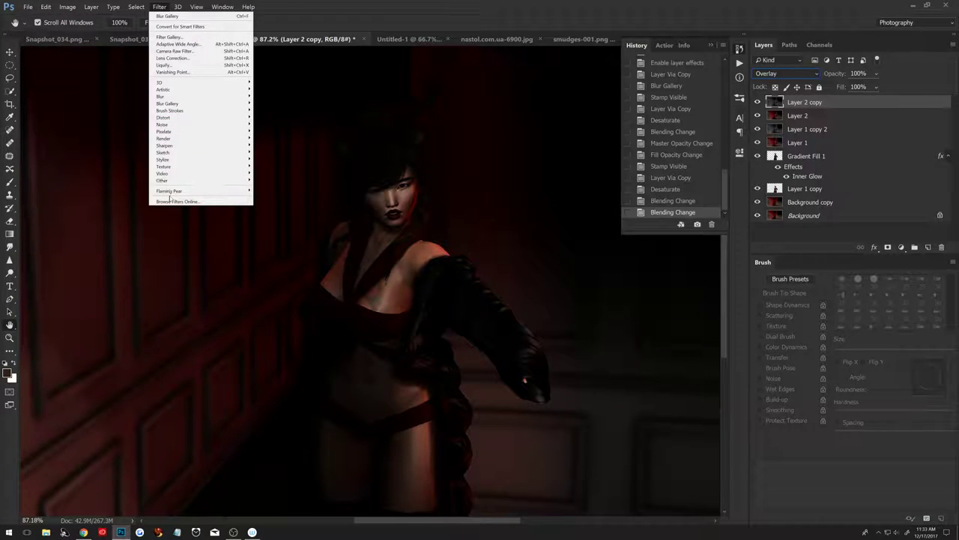
mouse_move(163, 181)
click(129, 187)
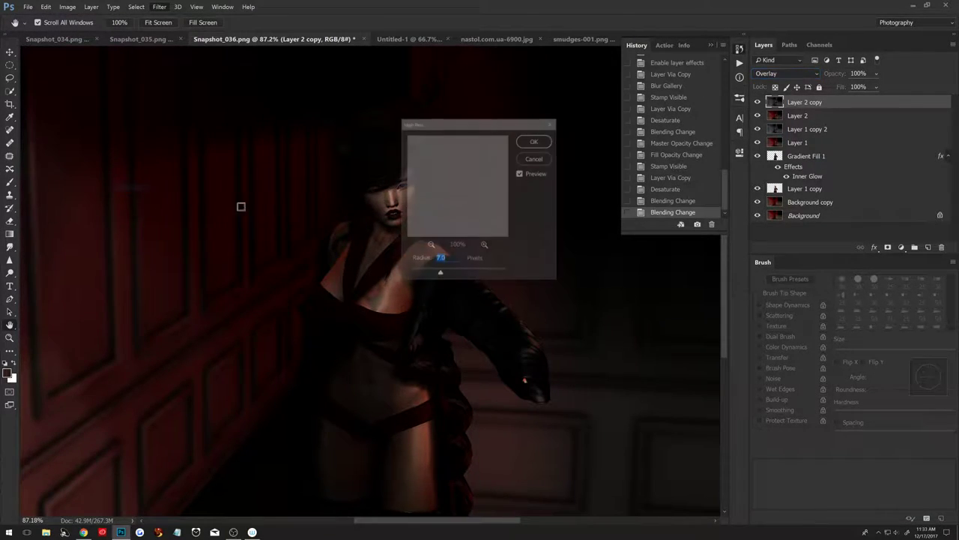
drag(523, 125, 631, 278)
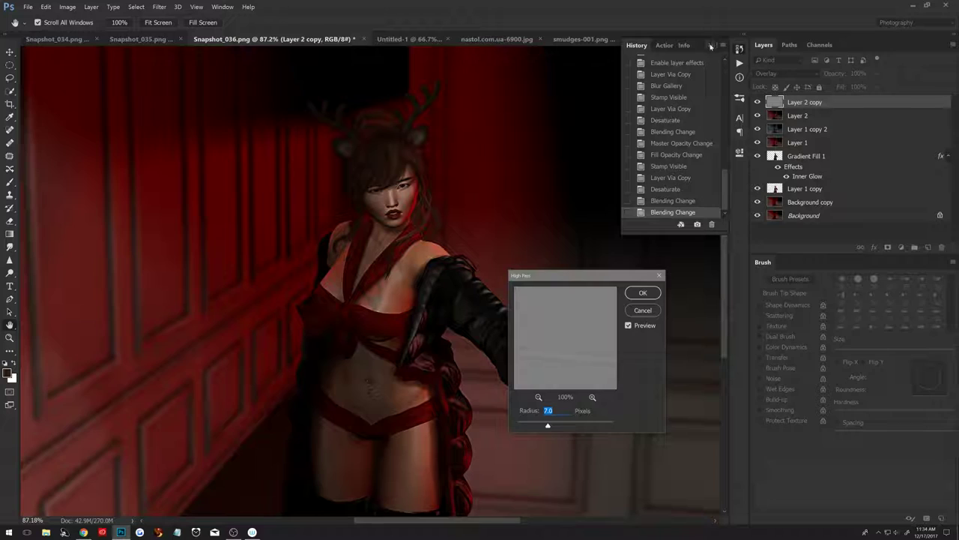
click(740, 46)
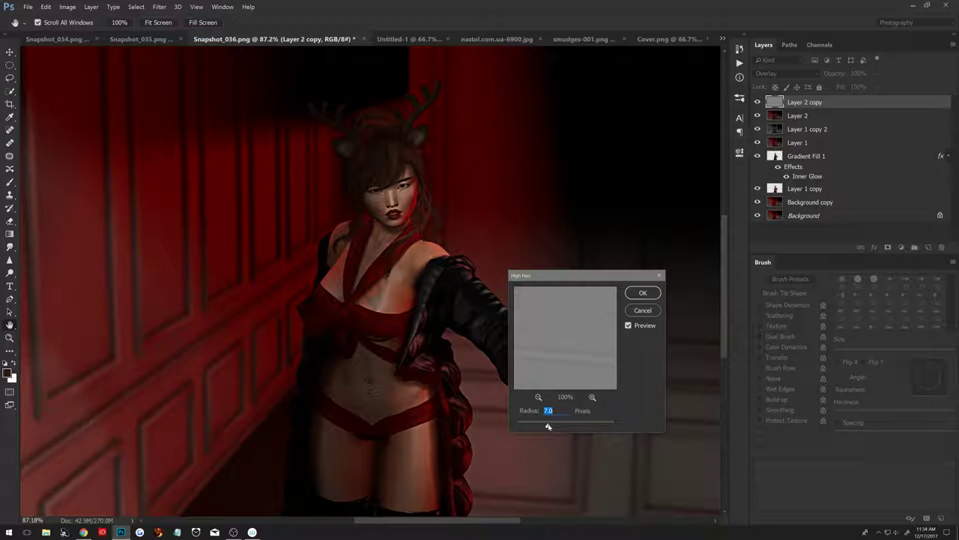
mouse_move(548, 426)
mouse_down()
mouse_move(563, 426)
mouse_move(534, 428)
mouse_move(551, 426)
mouse_up()
Apply the High Pass, then add a black inverted layer mask to Layer 2 copy.
click(639, 293)
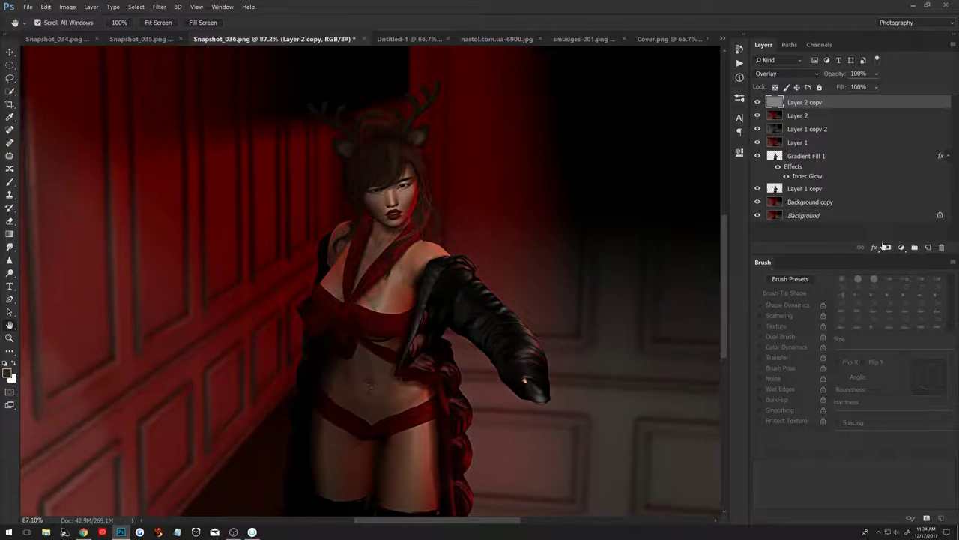
click(885, 247)
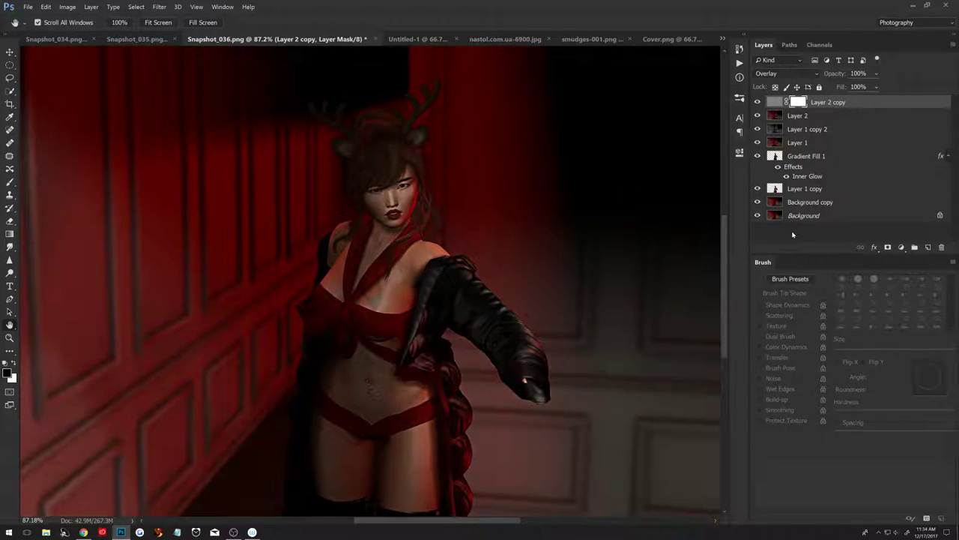
key(ctrl+i)
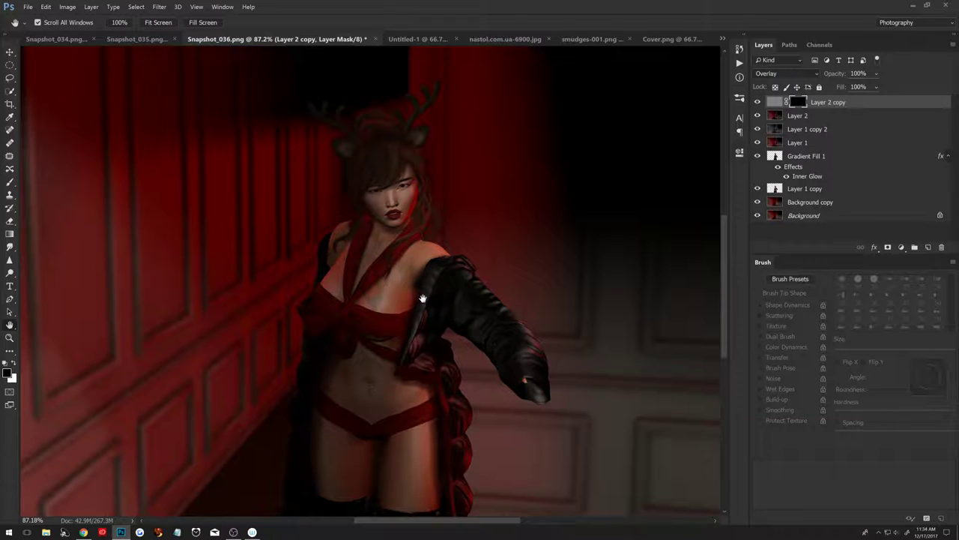
Paint white sharpening back over the glove and torso with a 50 px, 1% spacing brush.
key(b)
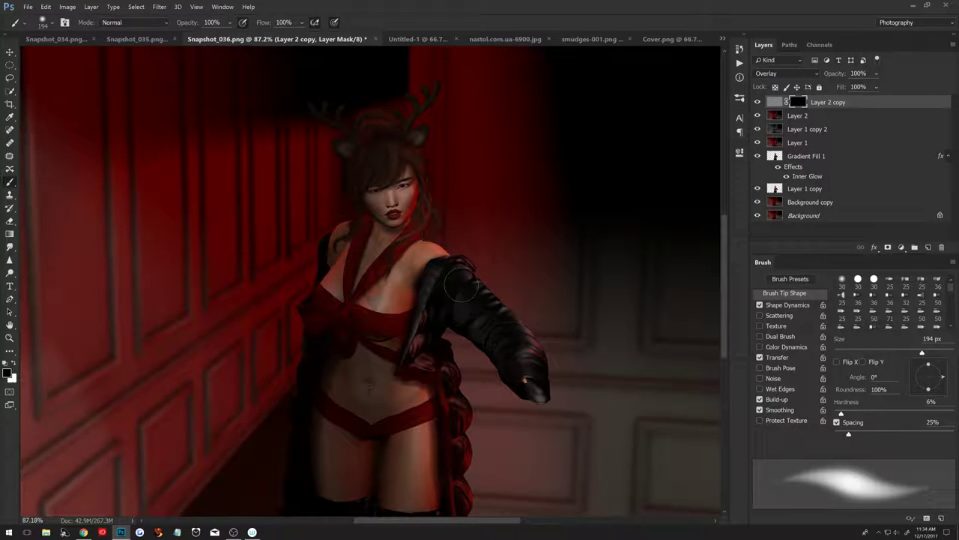
key(x)
mouse_move(433, 334)
mouse_down()
mouse_move(424, 353)
mouse_move(450, 409)
mouse_up()
drag(449, 409, 447, 404)
drag(456, 443, 480, 443)
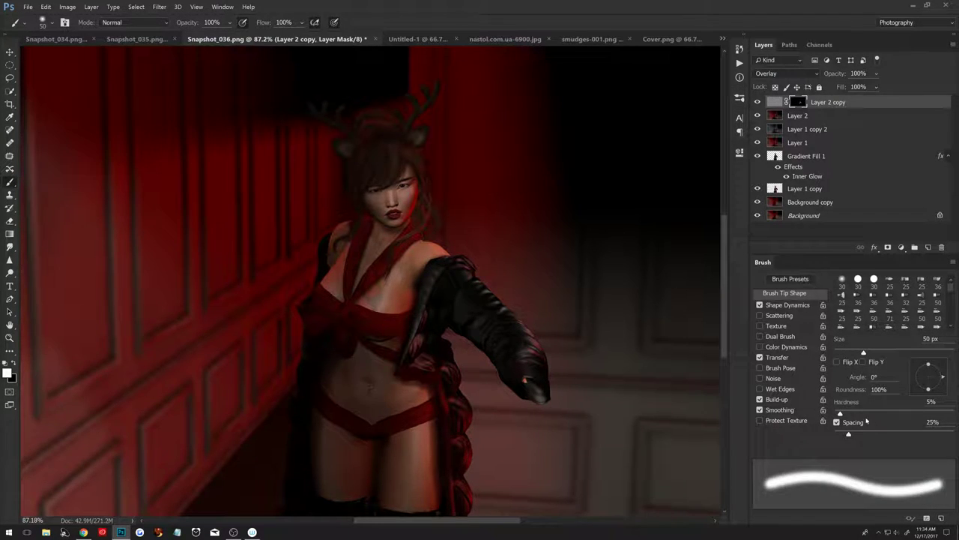
drag(848, 433, 834, 433)
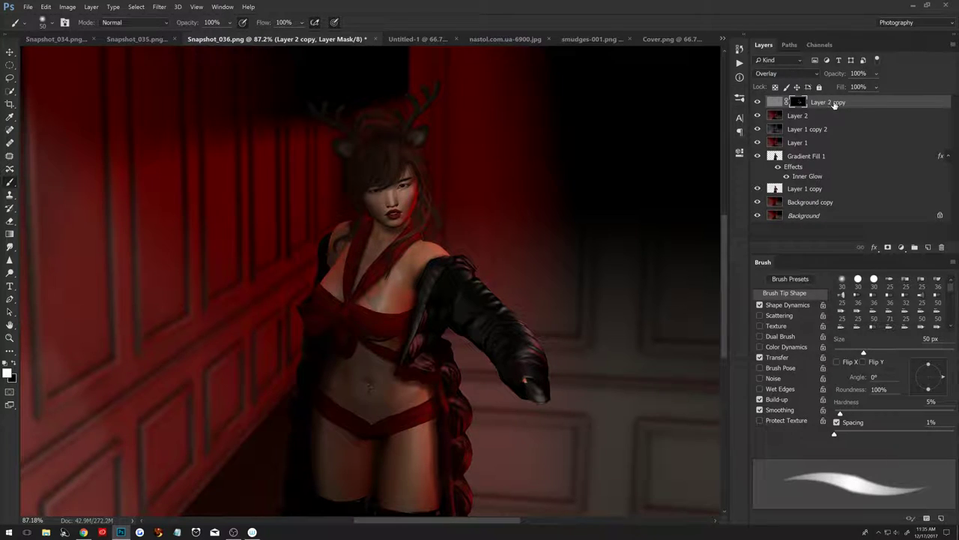
Stamp all visible layers into Layer 3, then bring up the nastol.com.ua-6900.jpg photo.
key(ctrl+shift+alt+e)
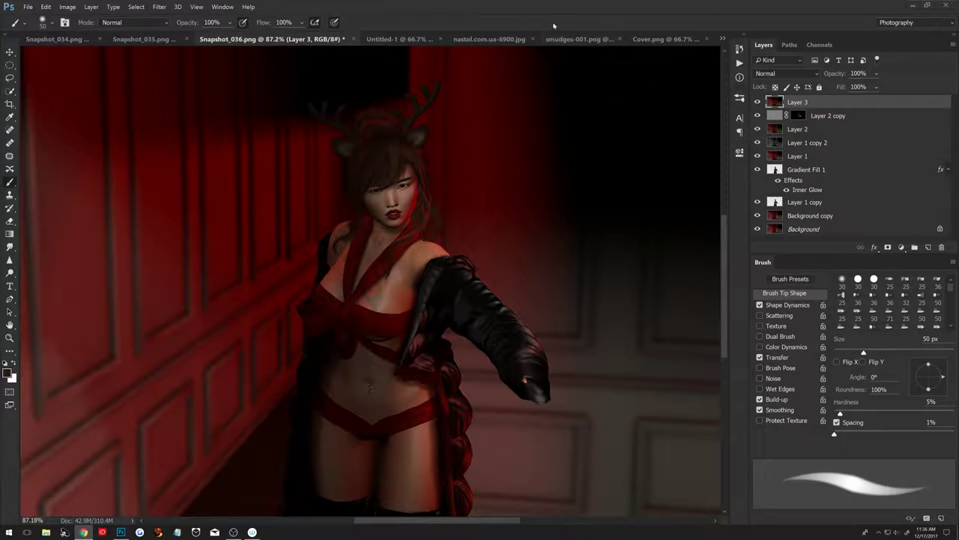
click(420, 39)
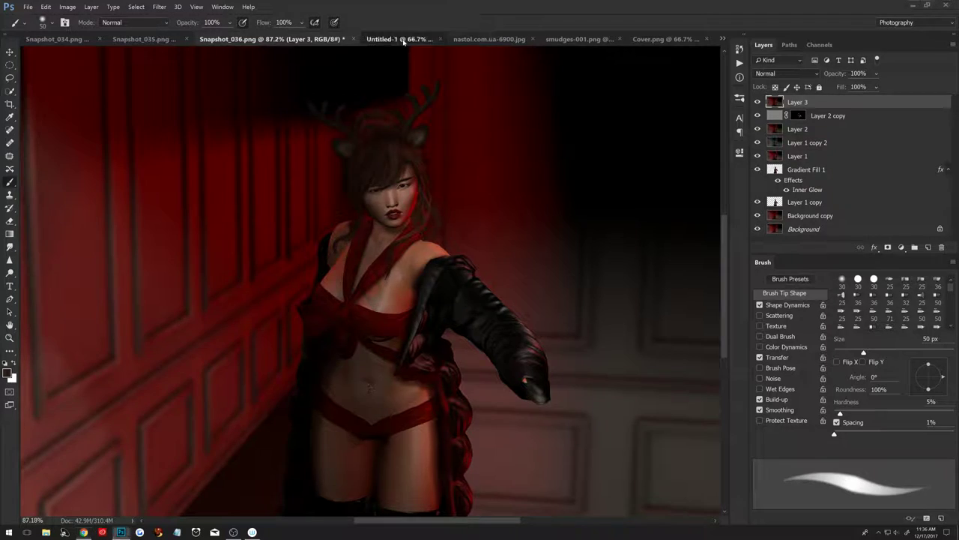
click(481, 39)
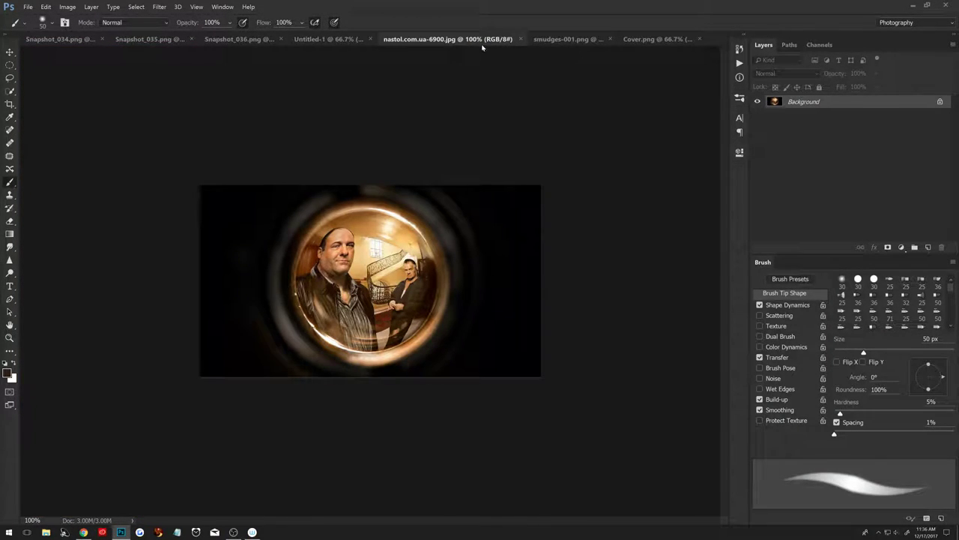
Paste the whole peephole photo into Untitled-1 and scale it up to fill the canvas.
key(ctrl+a)
click(338, 39)
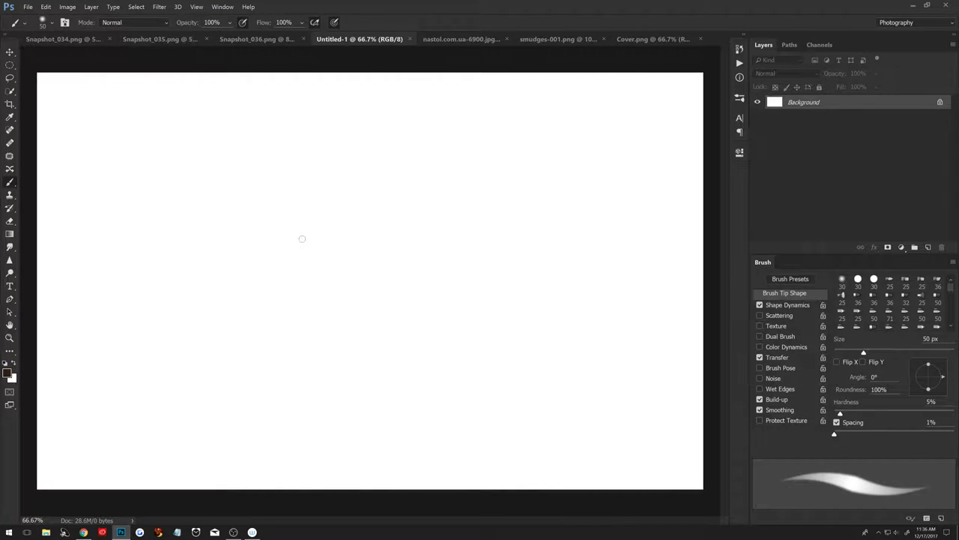
key(ctrl+v)
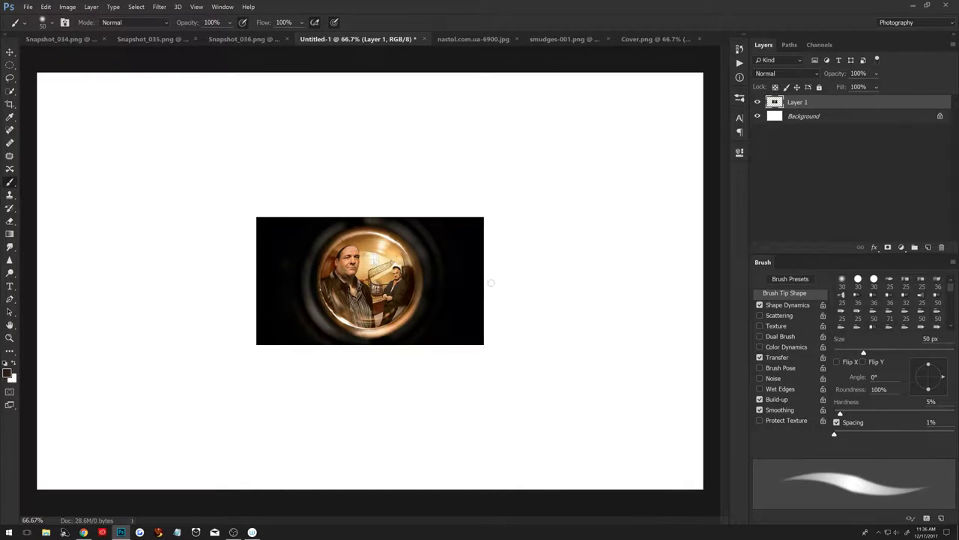
key(ctrl+minus)
key(ctrl+t)
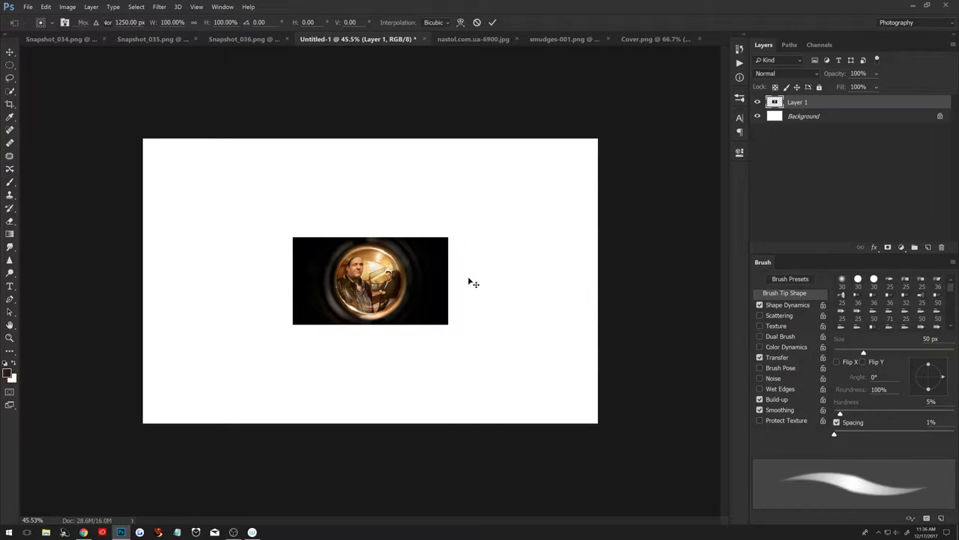
mouse_move(448, 235)
mouse_down()
mouse_move(665, 153)
mouse_move(655, 167)
mouse_up()
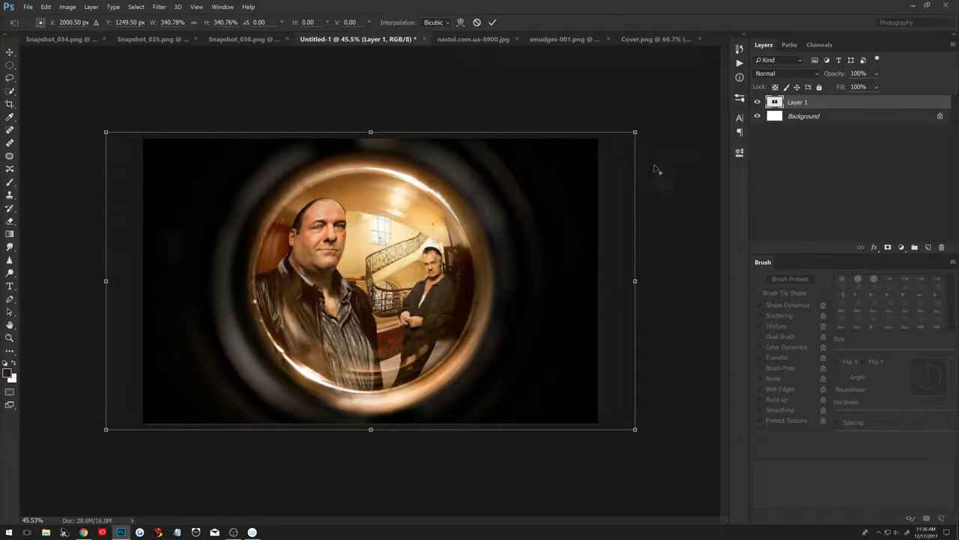
click(492, 21)
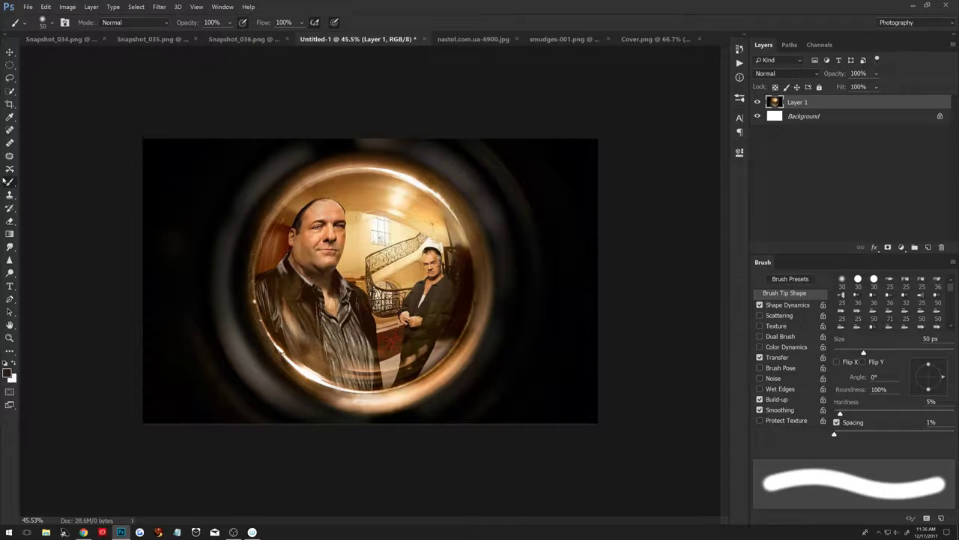
Draw an elliptical selection matching the peephole's circular lens.
click(10, 66)
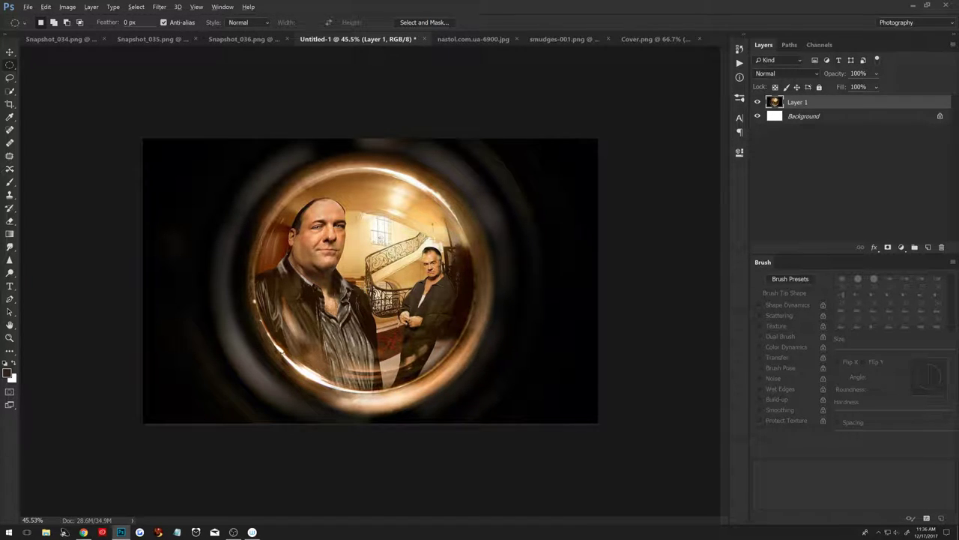
drag(371, 300, 475, 429)
key(ctrl+d)
drag(369, 277, 480, 421)
drag(368, 282, 474, 391)
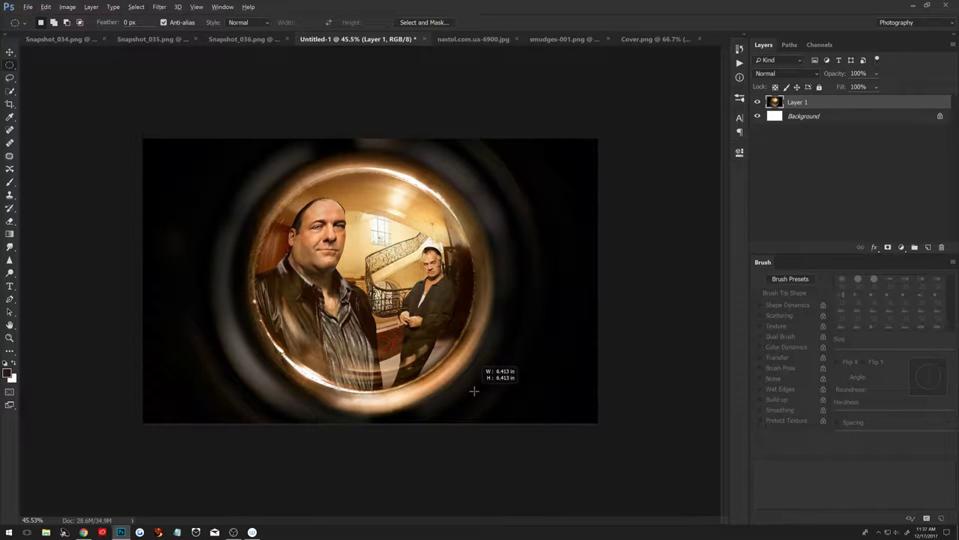
drag(474, 390, 476, 391)
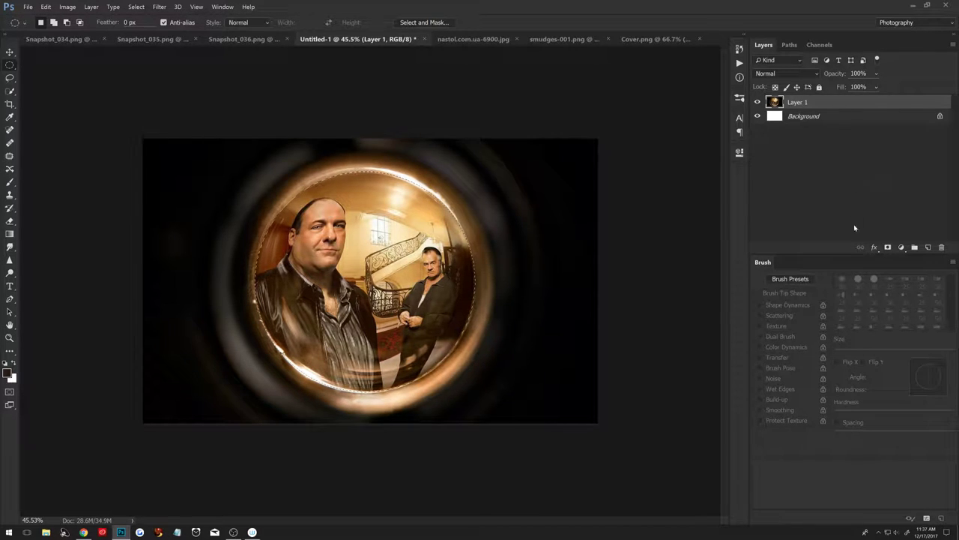
Mask Layer 1 with the inverted circle to cut out the lens, then show Snapshot_036.
click(887, 248)
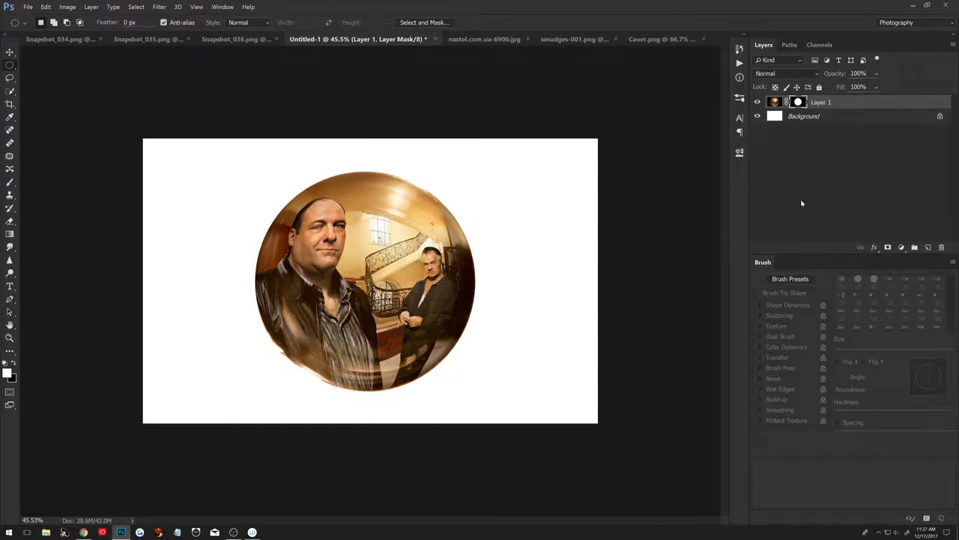
key(ctrl+i)
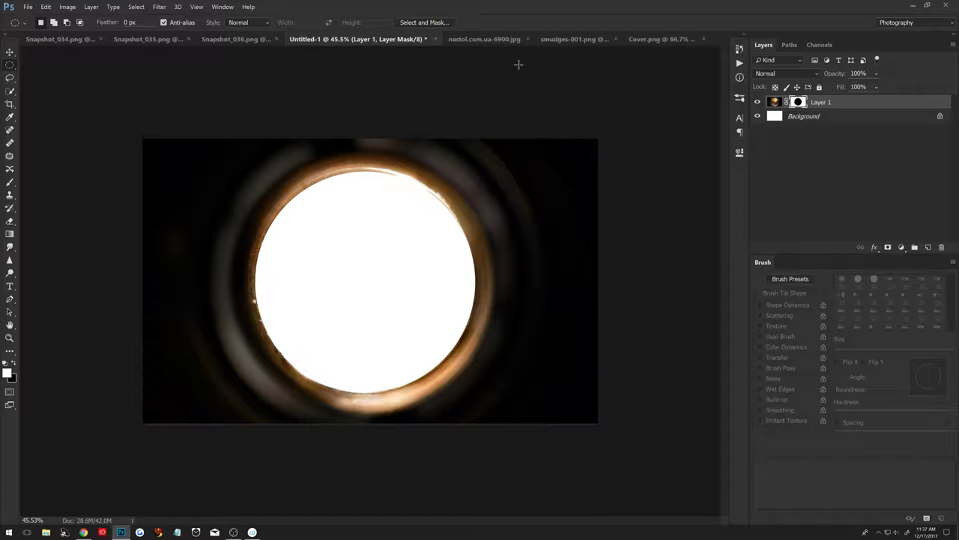
click(249, 41)
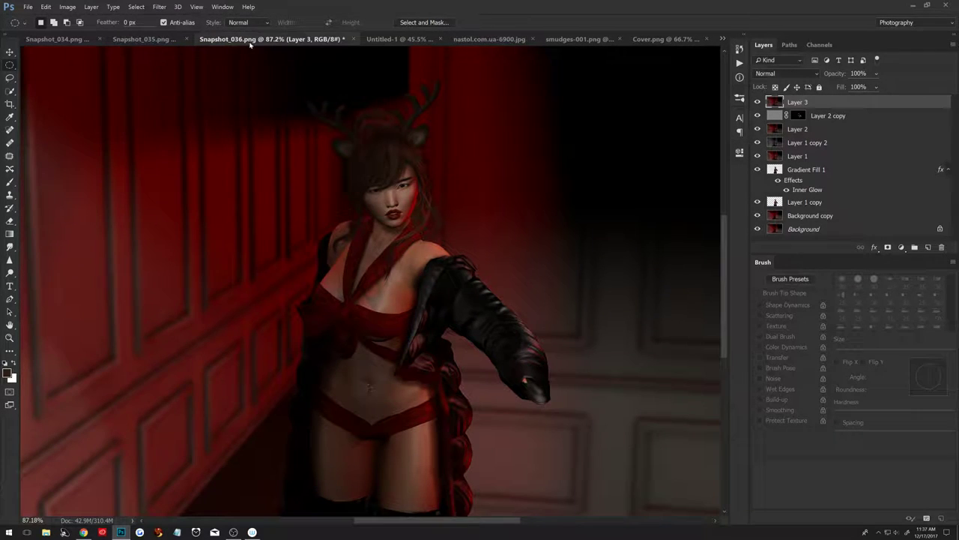
Duplicate Layer 3 into Untitled-1 and place it as Layer 2 below the peephole layer.
right_click(822, 109)
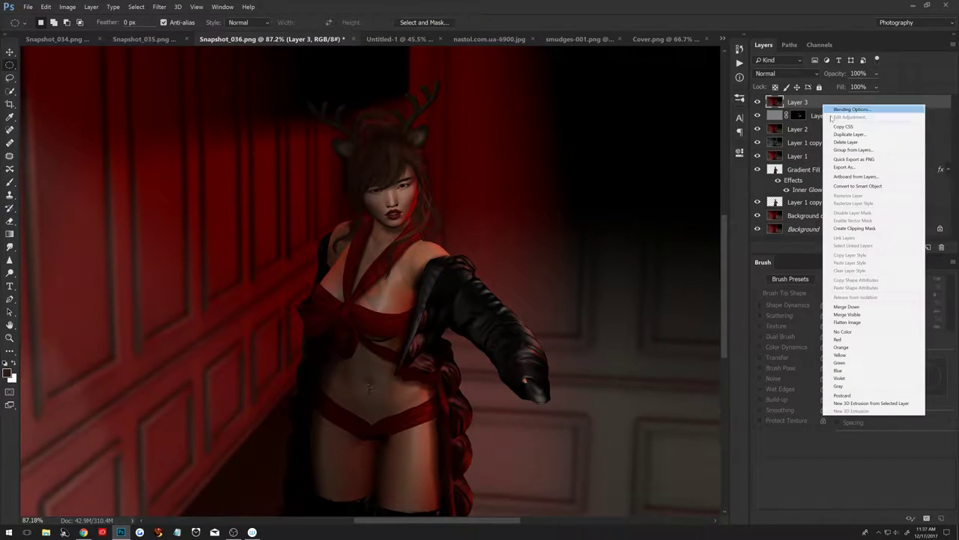
click(845, 135)
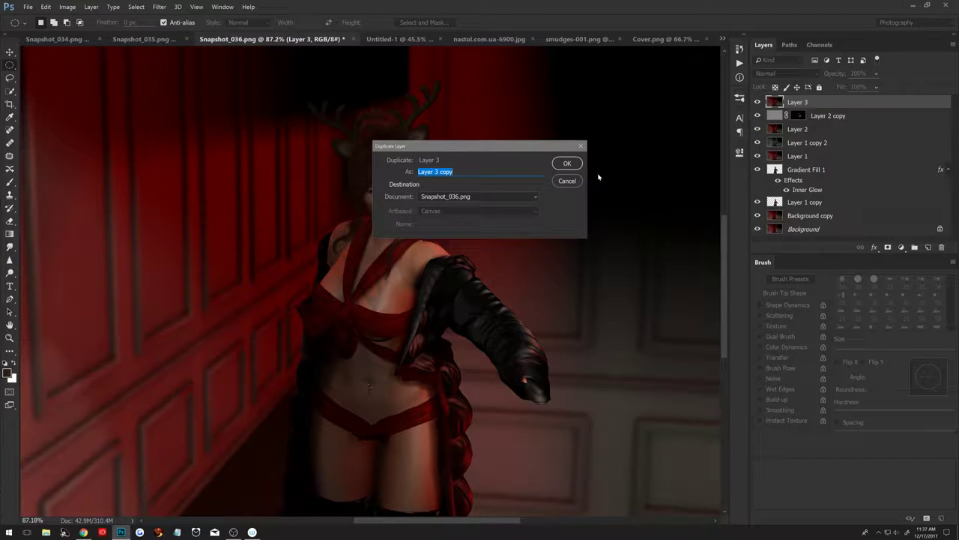
click(536, 200)
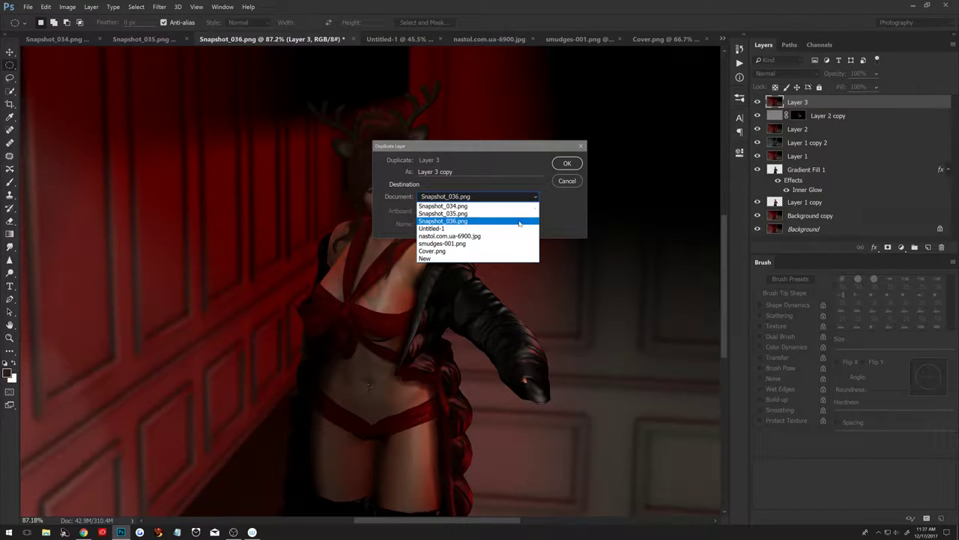
click(530, 227)
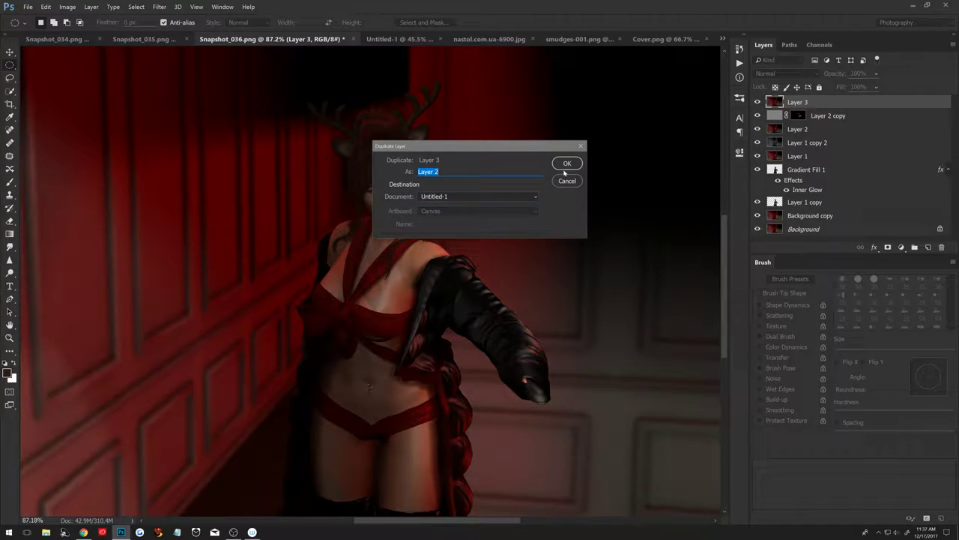
click(567, 163)
click(409, 38)
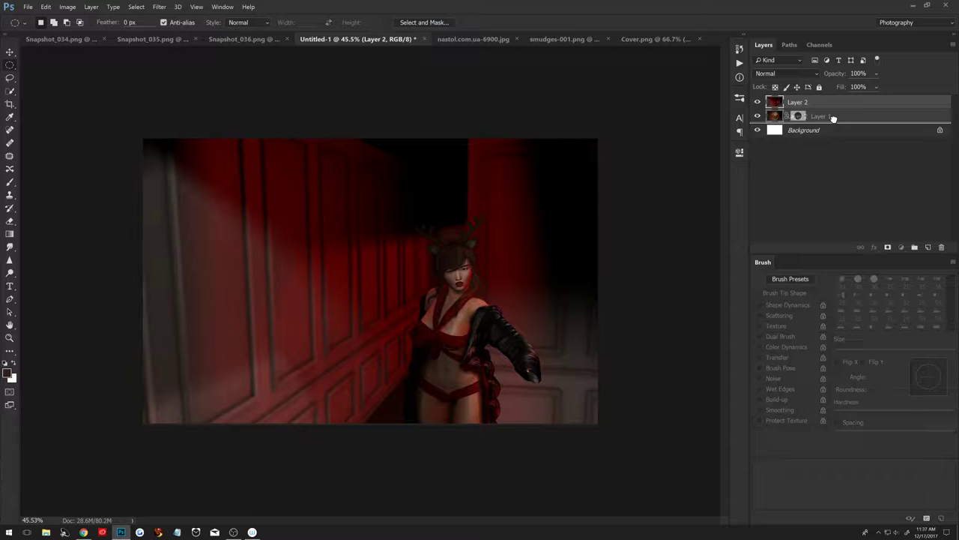
drag(833, 115, 833, 122)
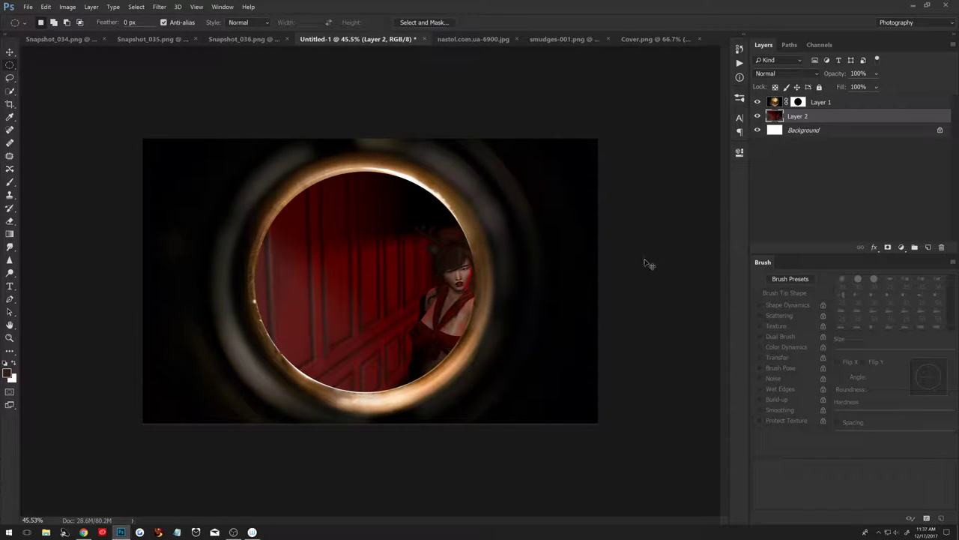
Centre the character inside the peephole and duplicate Layer 2.
key(ctrl+t)
drag(529, 349, 453, 318)
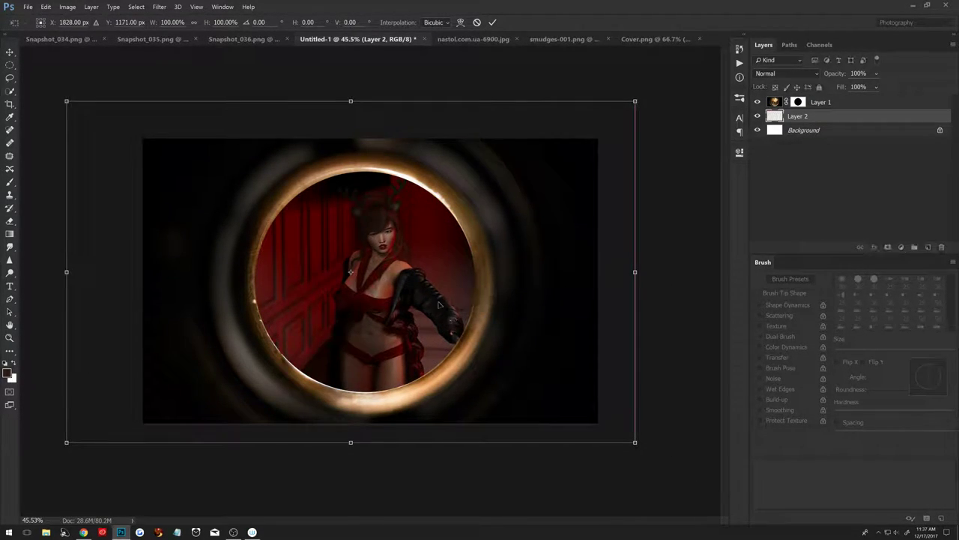
click(492, 22)
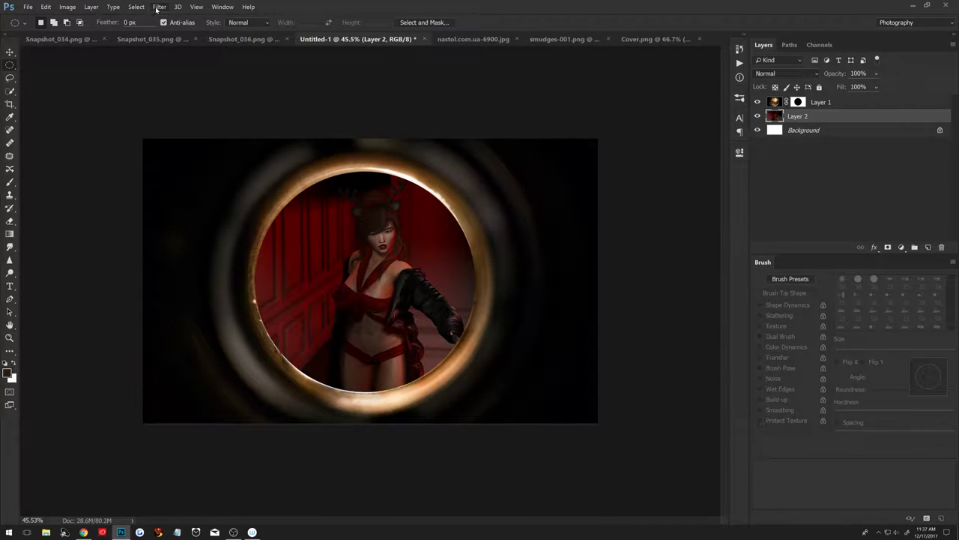
key(ctrl+j)
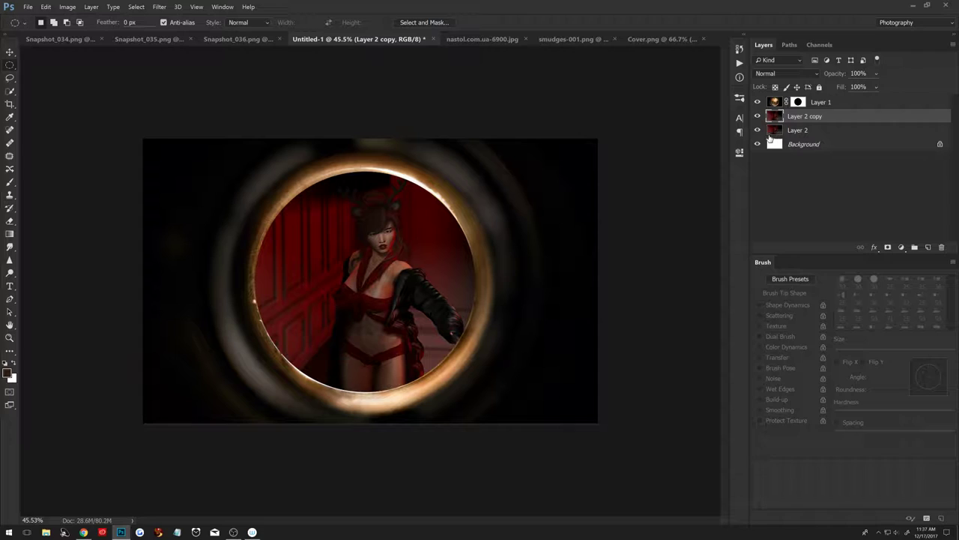
Spherize Layer 2 copy at 100%, then again at about 50%.
click(159, 7)
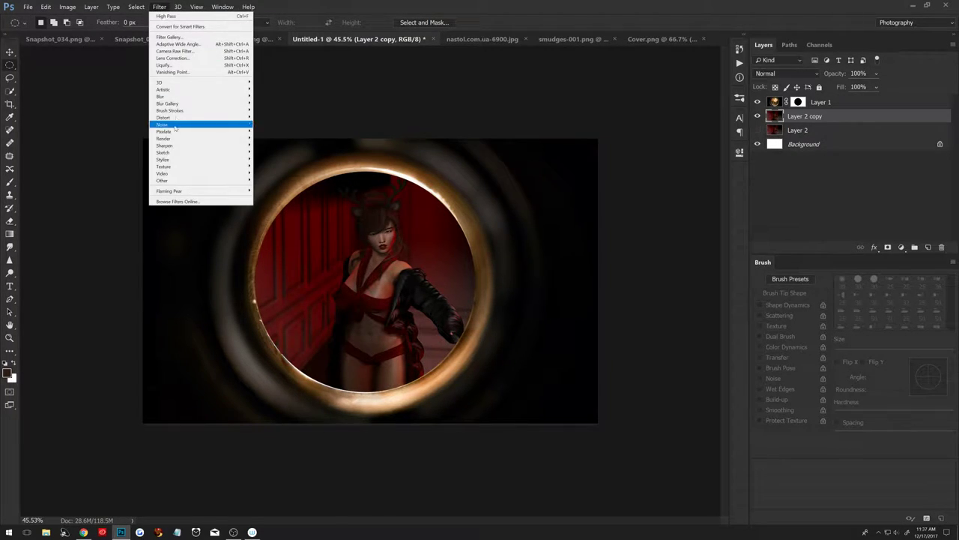
mouse_move(201, 117)
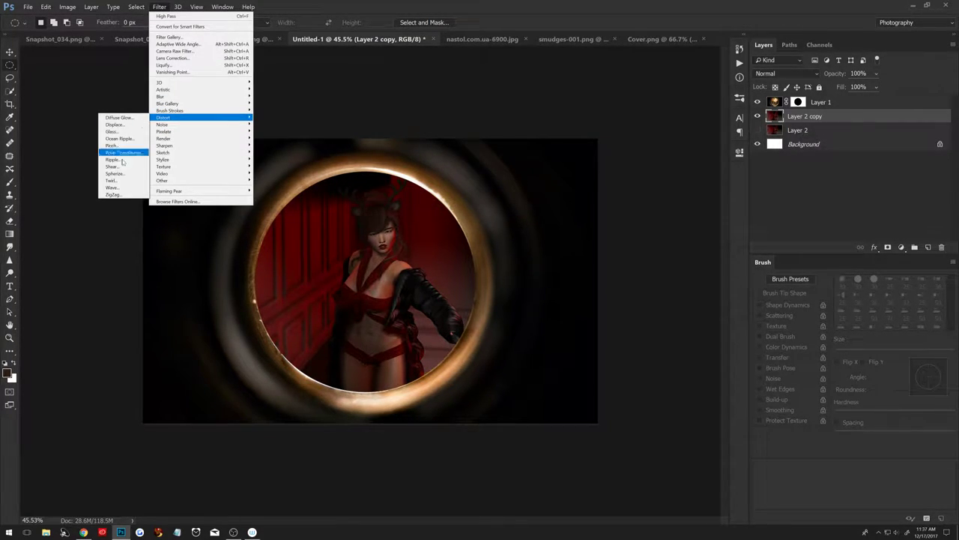
click(114, 173)
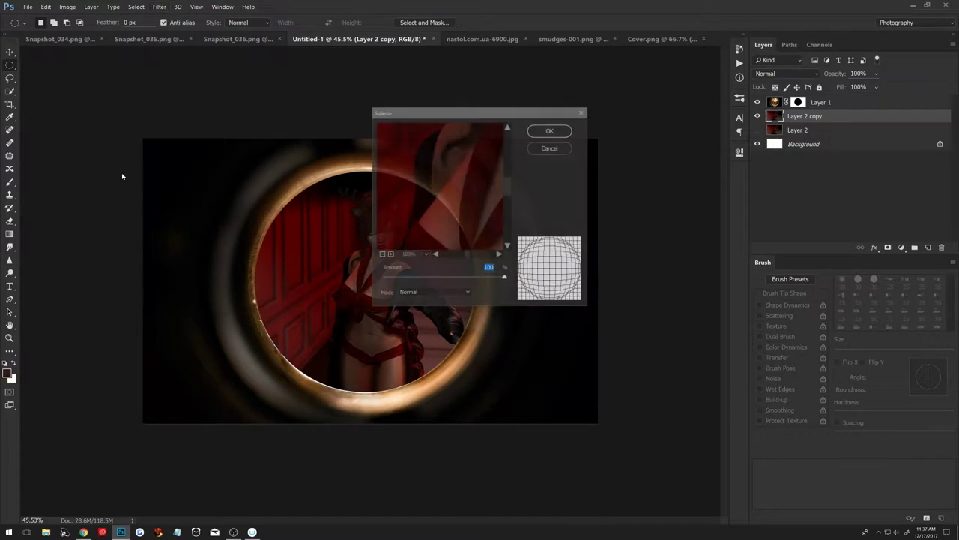
click(537, 134)
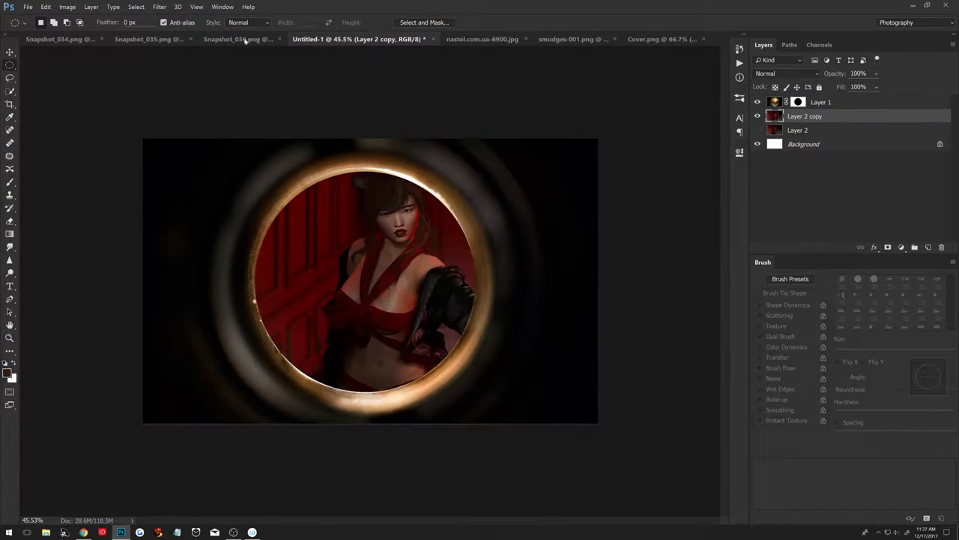
click(158, 9)
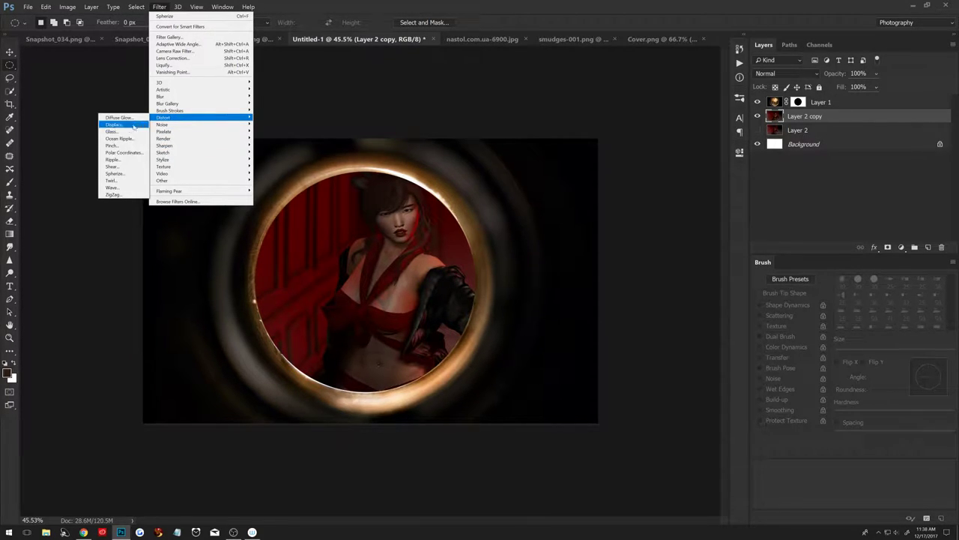
mouse_move(199, 118)
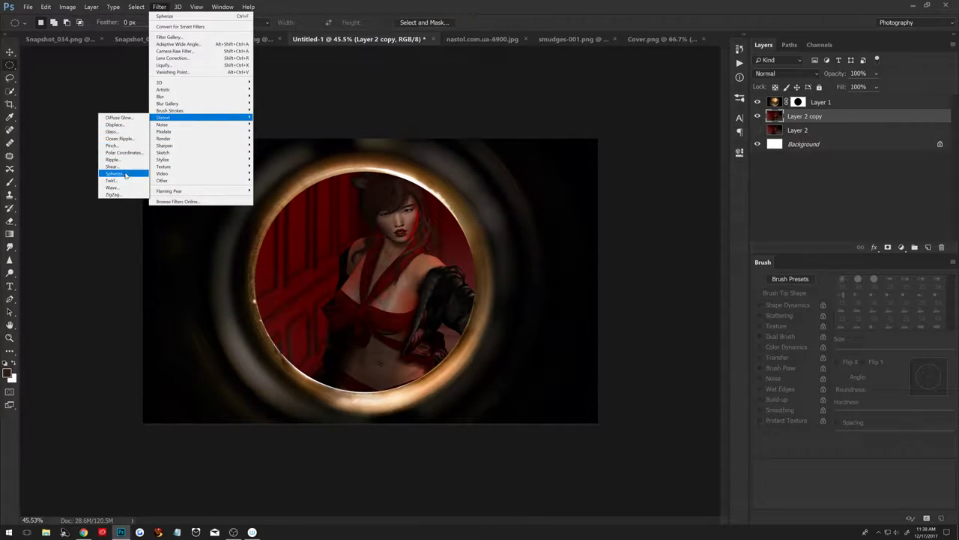
click(125, 173)
mouse_move(499, 280)
mouse_down()
mouse_move(463, 285)
mouse_move(474, 284)
mouse_up()
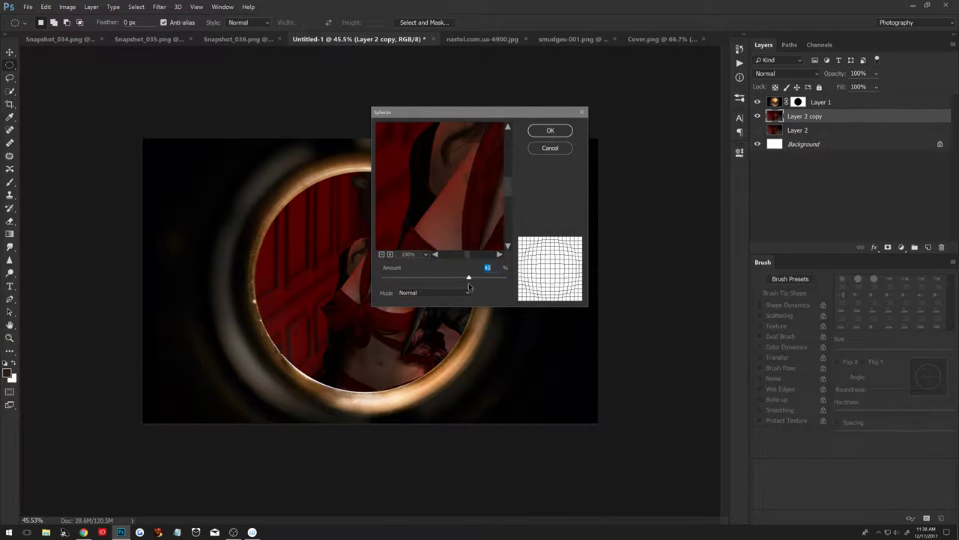
click(544, 131)
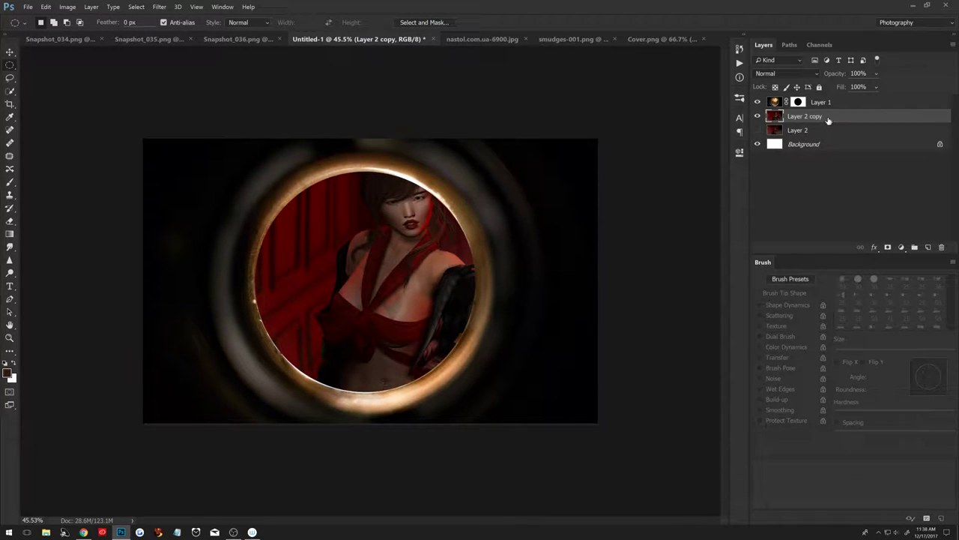
Scale Layer 2 copy to about 67%, shift it down-right and rotate it about 3° clockwise.
key(ctrl+t)
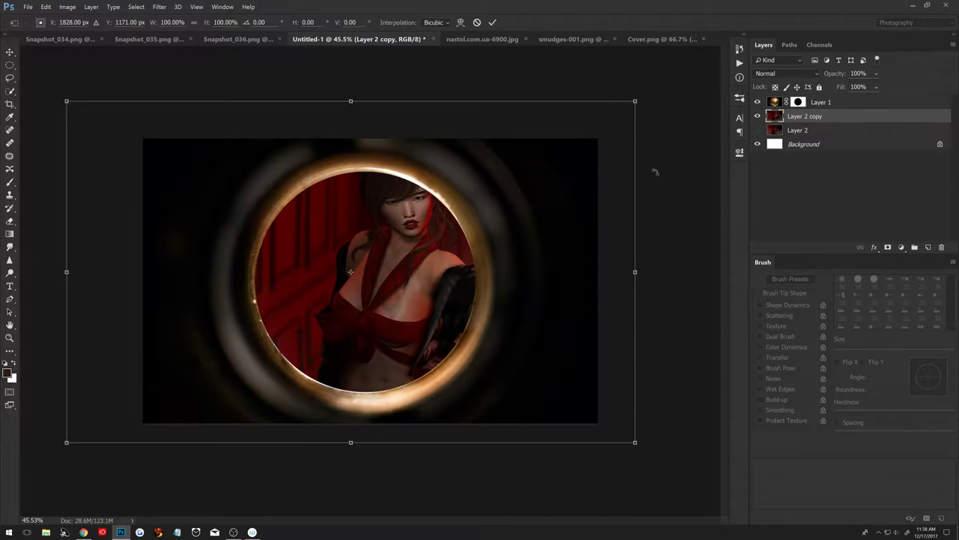
drag(66, 101, 162, 159)
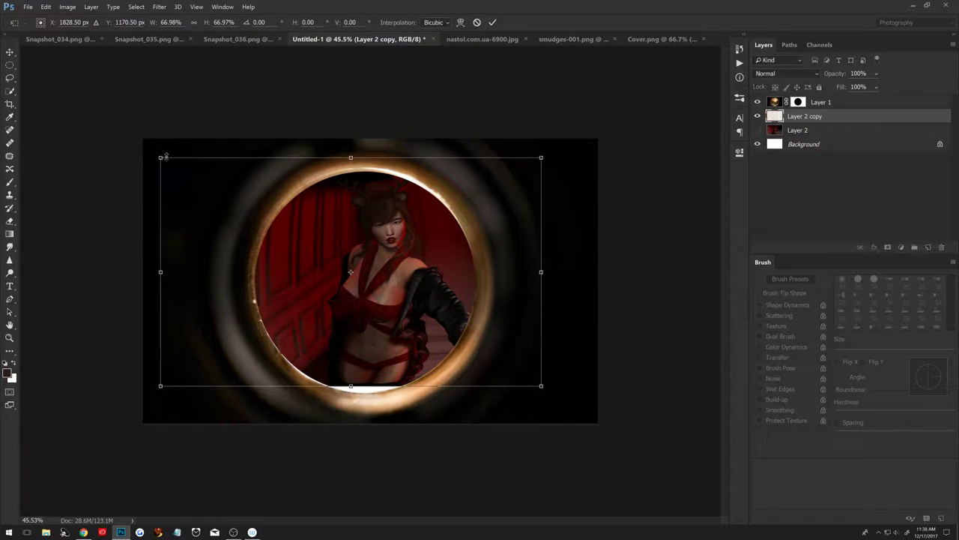
mouse_move(287, 223)
mouse_down()
mouse_move(296, 241)
mouse_move(300, 231)
mouse_move(329, 239)
mouse_up()
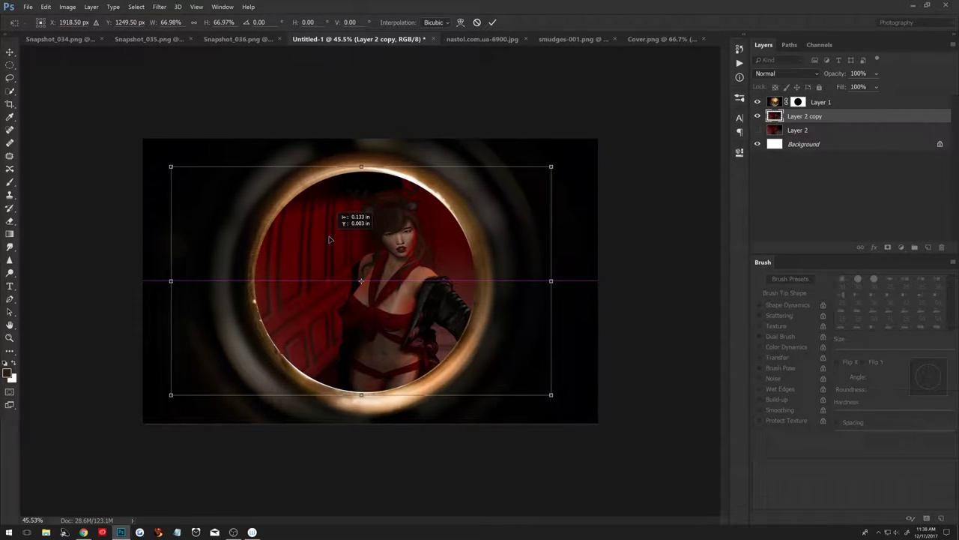
drag(591, 263, 590, 270)
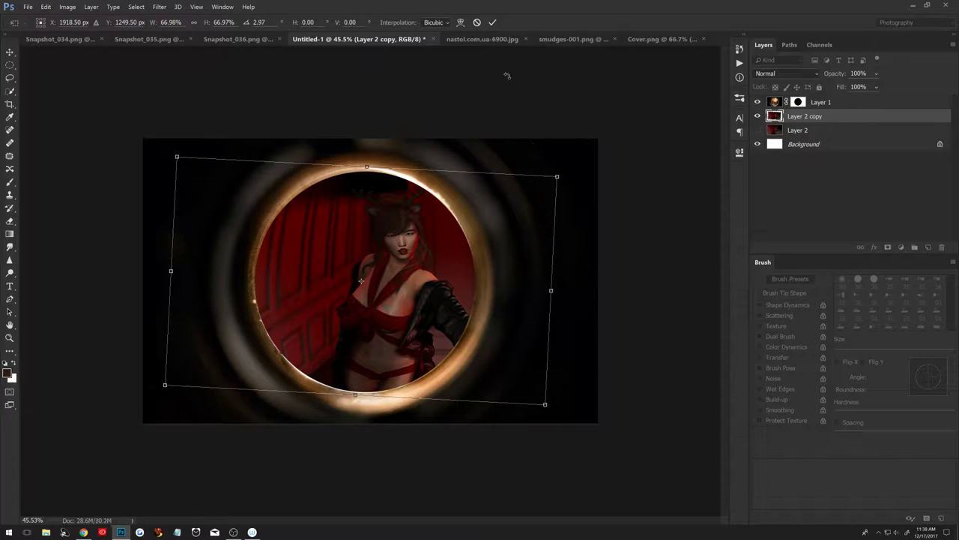
click(494, 25)
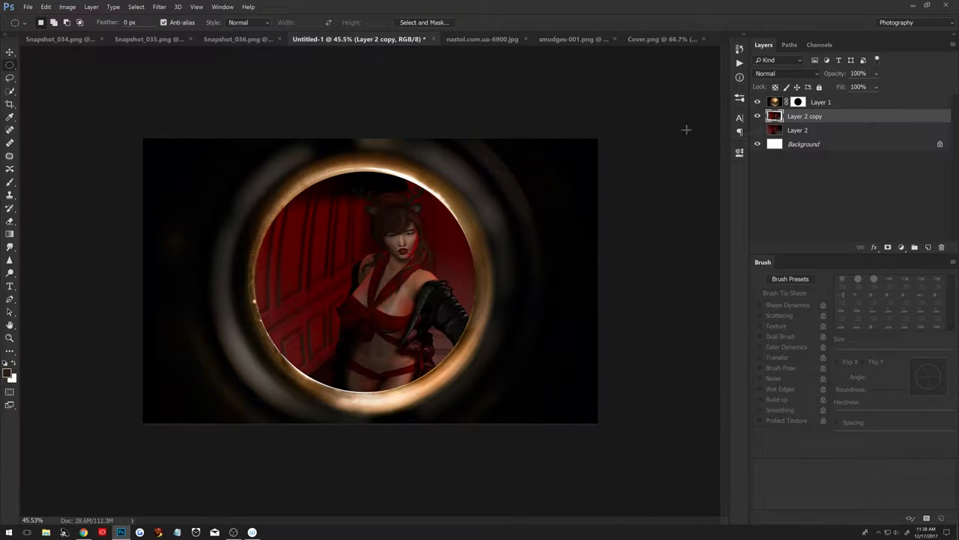
click(776, 103)
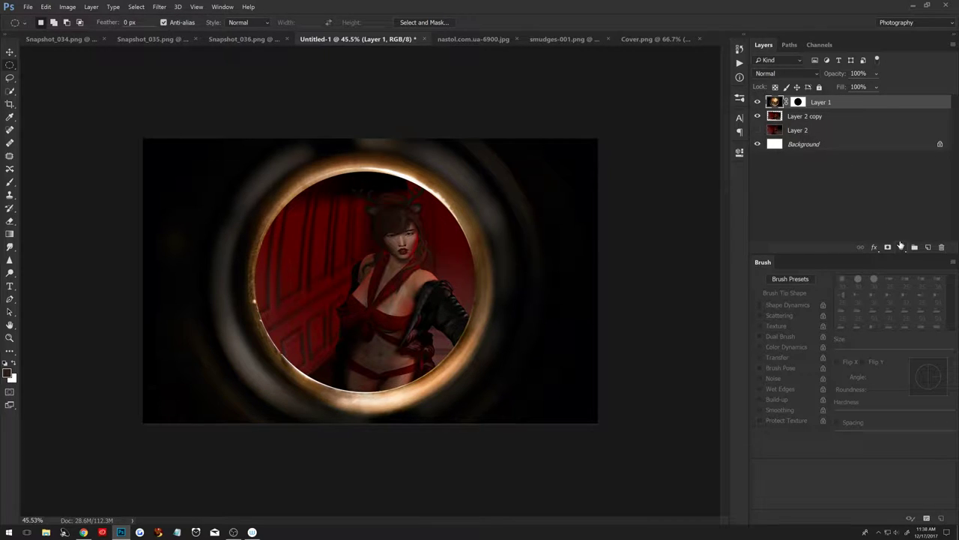
Add a Hue/Saturation adjustment clipped to the peephole ring's Layer 1.
click(901, 246)
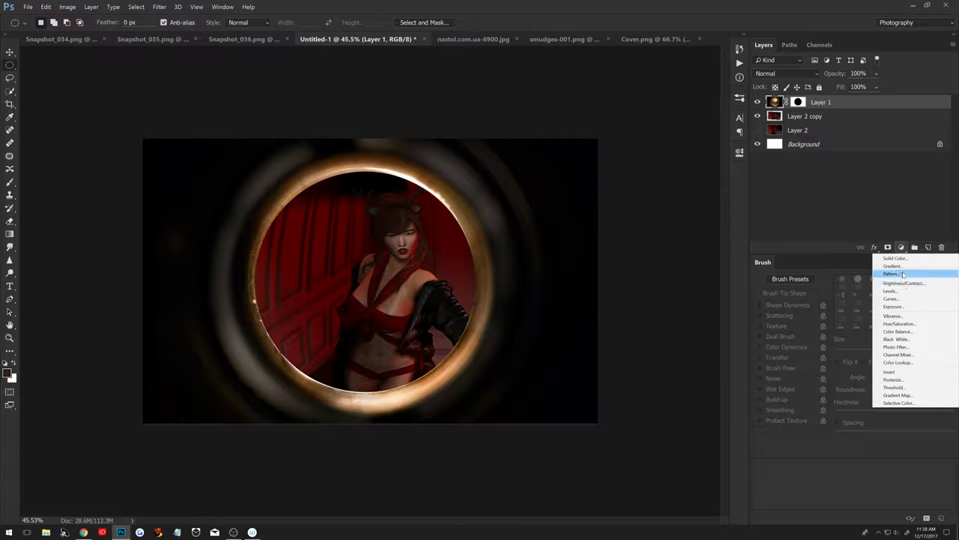
click(909, 325)
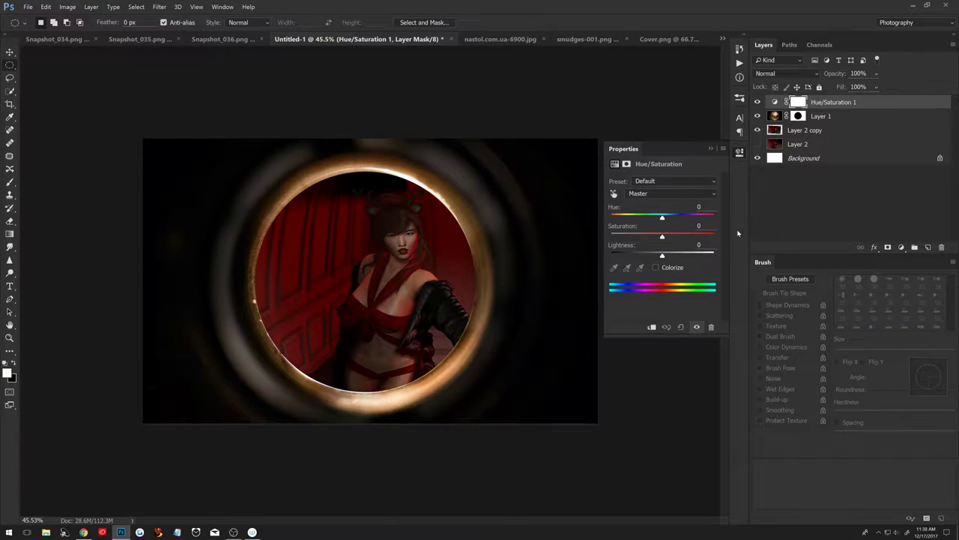
drag(847, 107, 849, 103)
alt+click(849, 105)
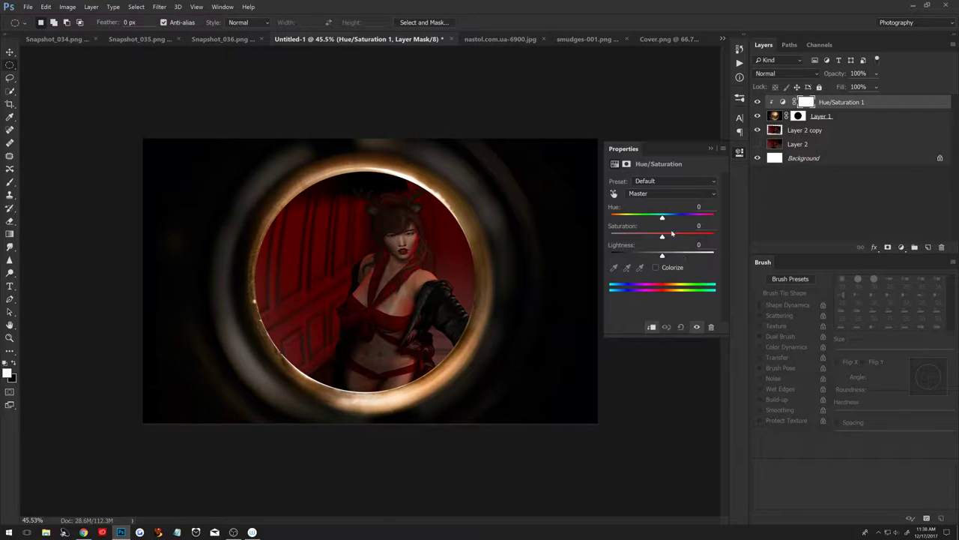
Tint the ring red with Hue -20, Saturation +44, Lightness -39, and hide Layer 2.
mouse_move(663, 218)
mouse_down()
mouse_move(638, 221)
mouse_move(688, 239)
mouse_move(646, 255)
mouse_up()
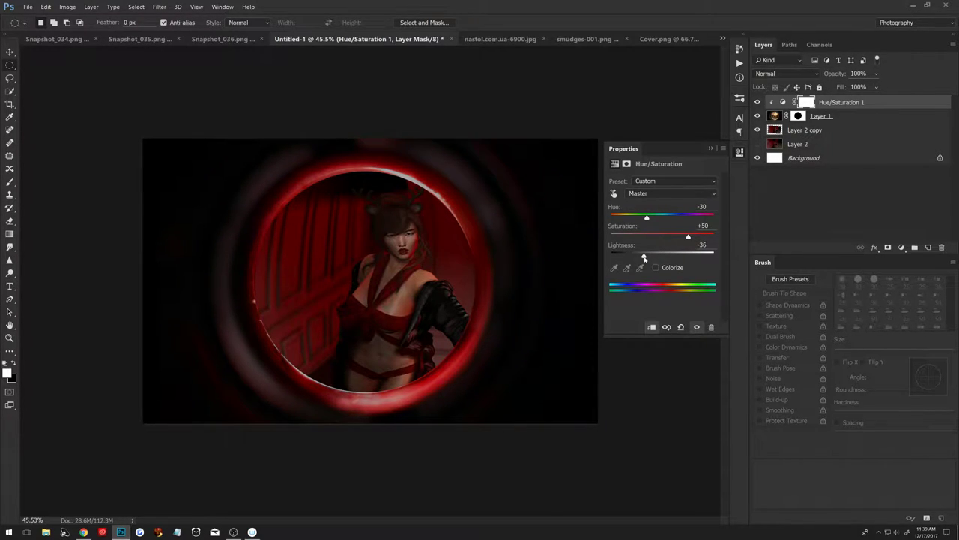
drag(689, 239, 684, 239)
drag(648, 218, 651, 222)
click(712, 149)
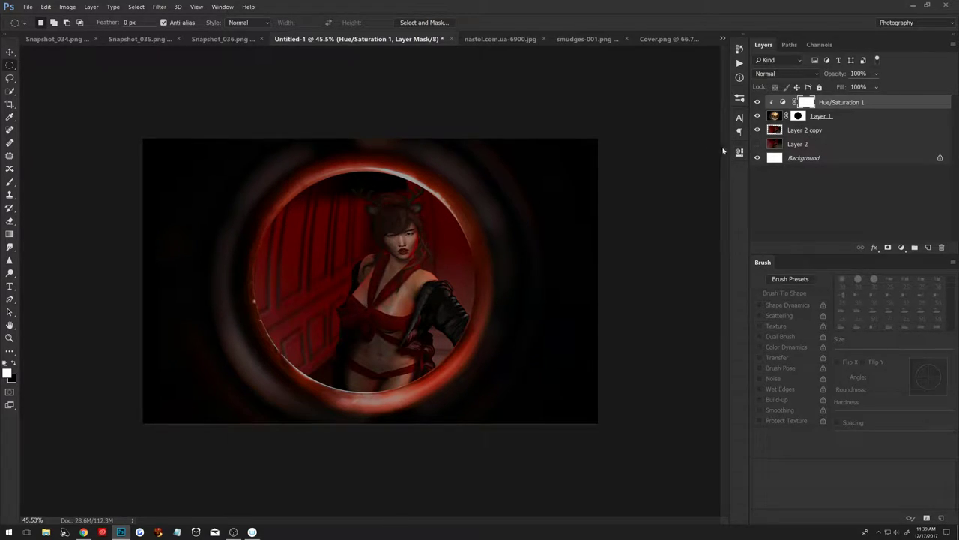
click(757, 144)
click(796, 132)
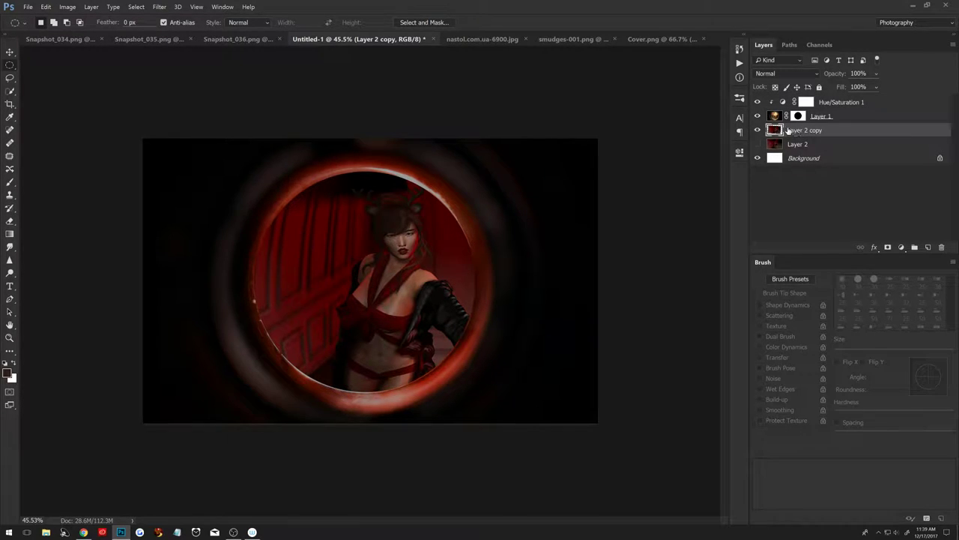
Copy the whole smudges-001.png image and paste it into Untitled-1 as Layer 3.
click(566, 39)
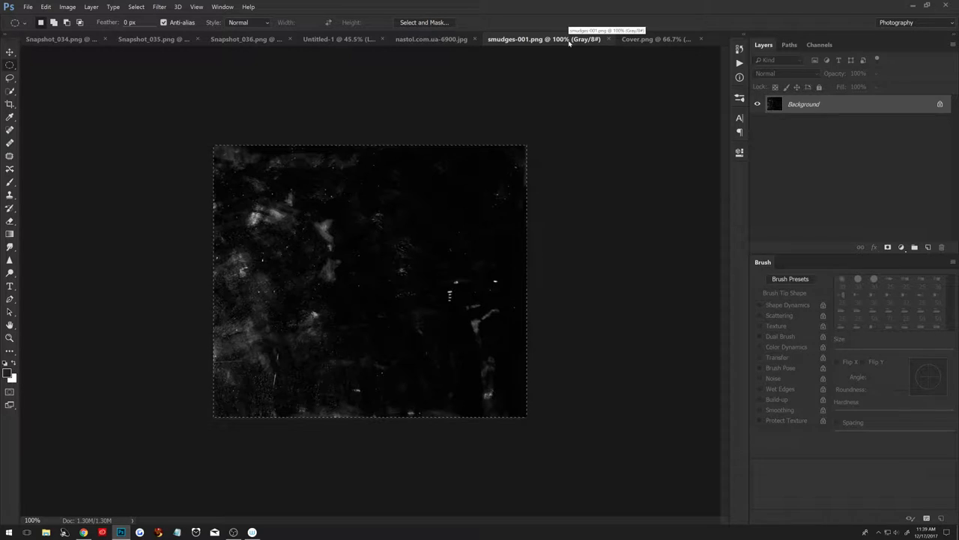
key(ctrl+a)
click(361, 39)
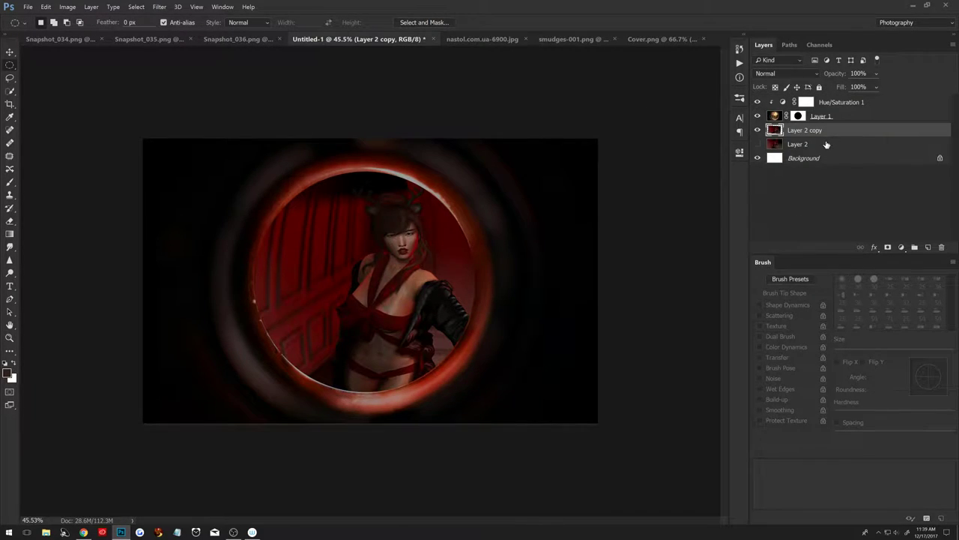
key(ctrl+v)
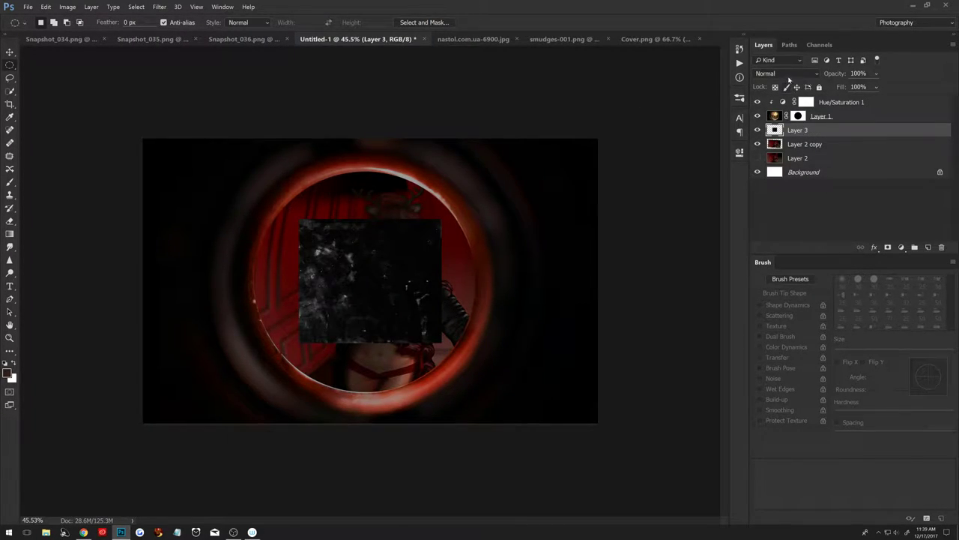
click(787, 73)
Set Layer 3 to Screen, enlarge it to about 283% over the peephole, and lower fill to 32%.
click(788, 159)
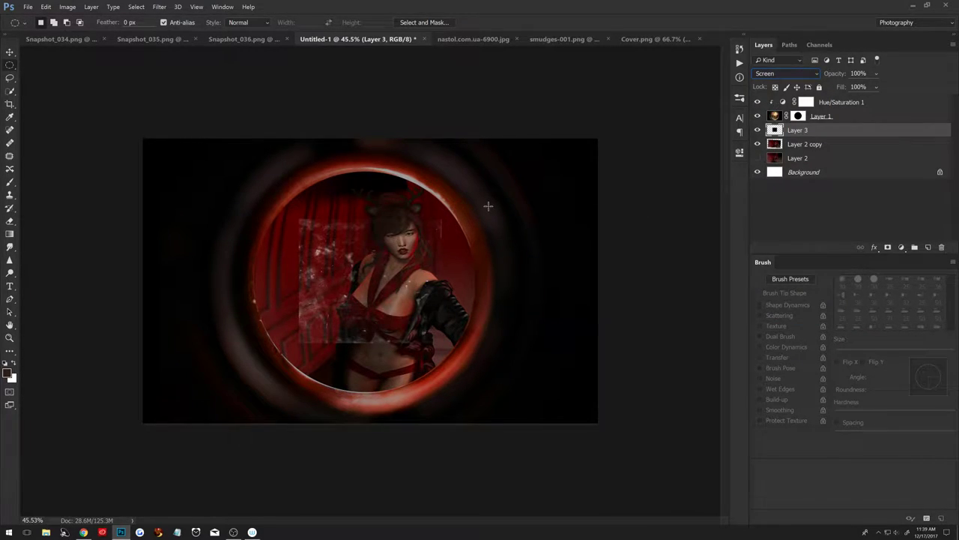
key(ctrl+t)
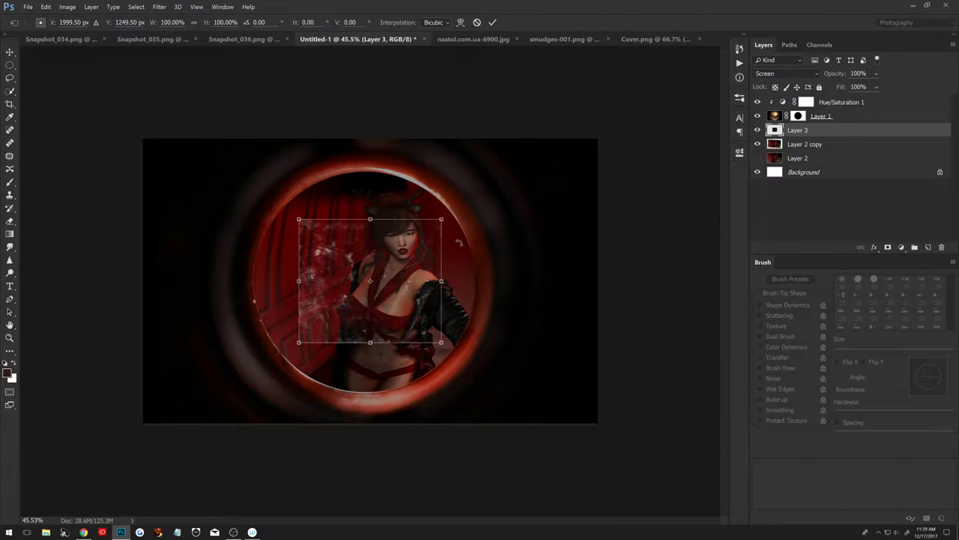
drag(441, 219, 578, 109)
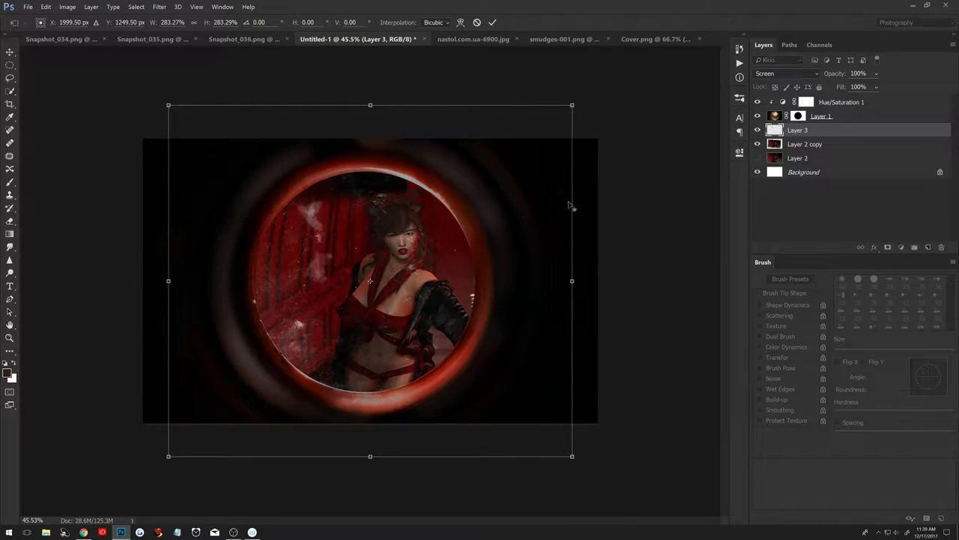
drag(522, 252, 535, 271)
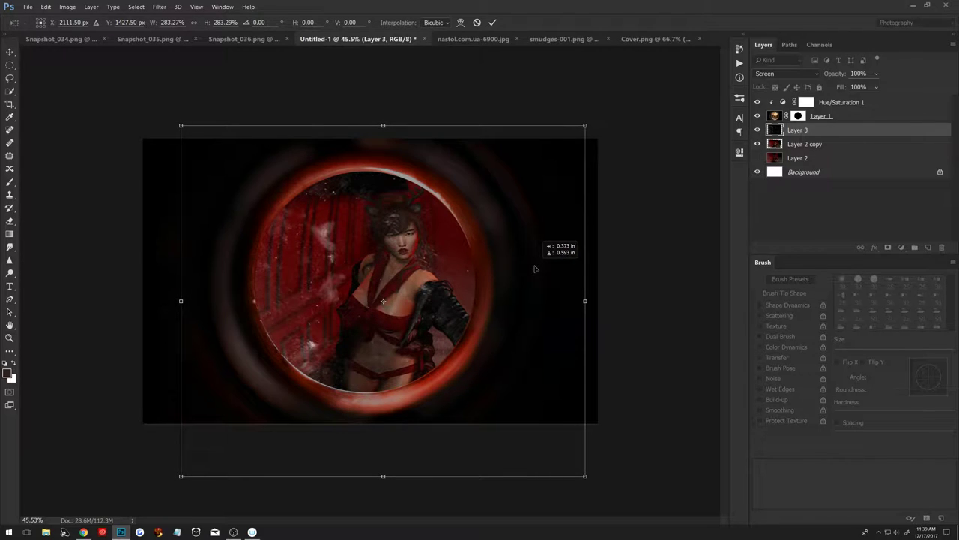
click(493, 23)
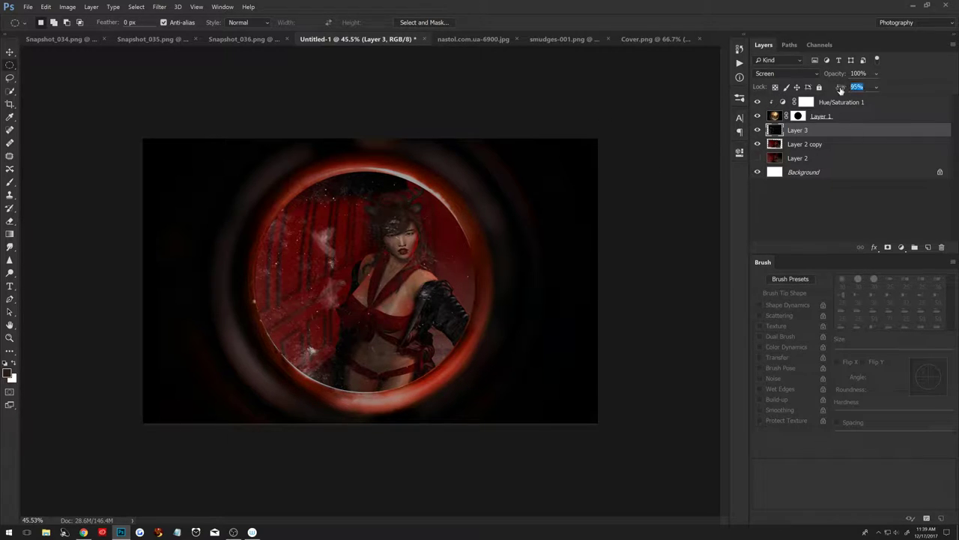
drag(843, 88, 809, 91)
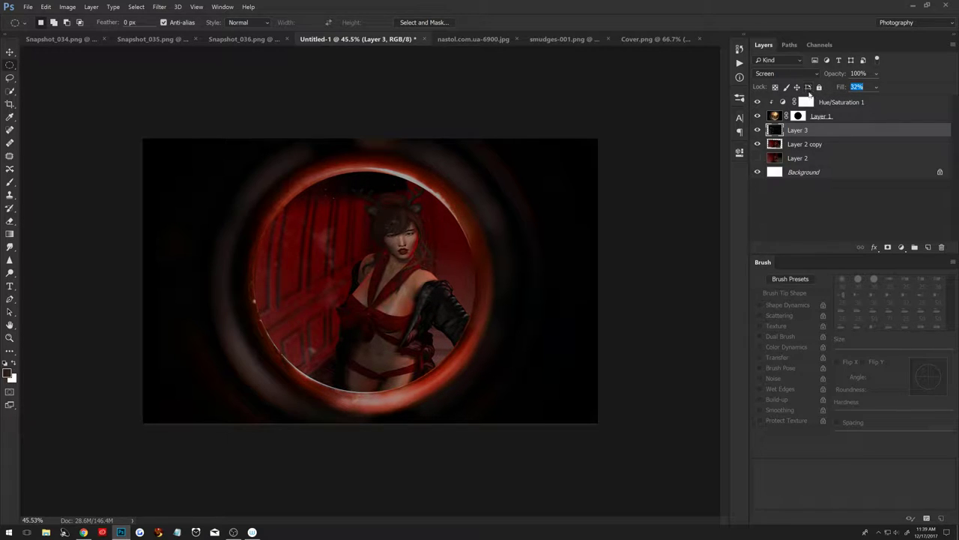
Blur the smudges with a 6.8-pixel Gaussian Blur and raise Layer 3's fill to 53%.
click(159, 6)
mouse_move(161, 95)
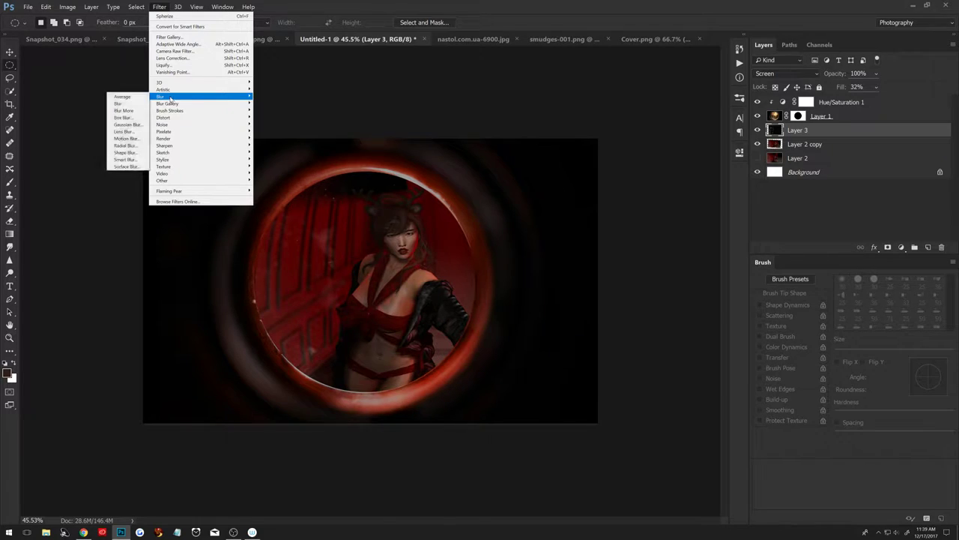
click(128, 124)
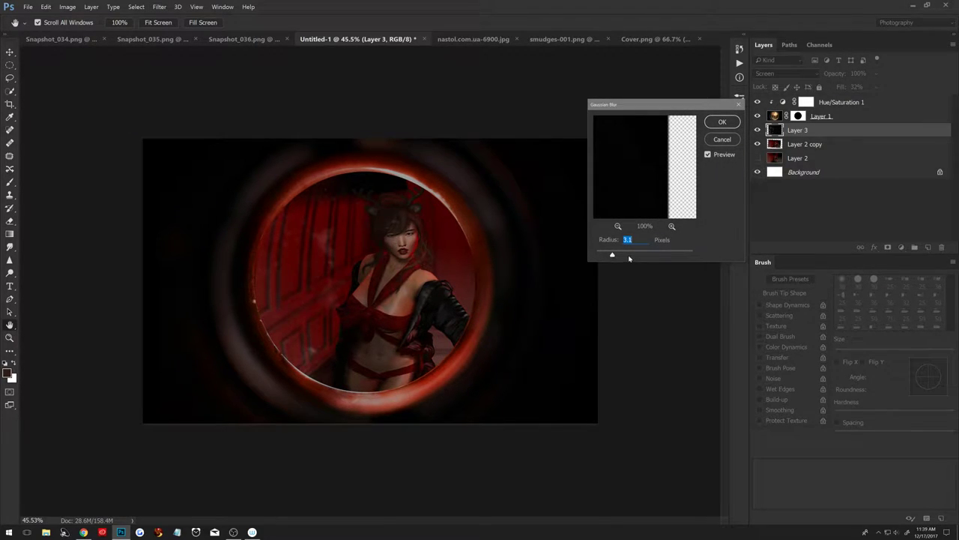
drag(628, 258, 627, 257)
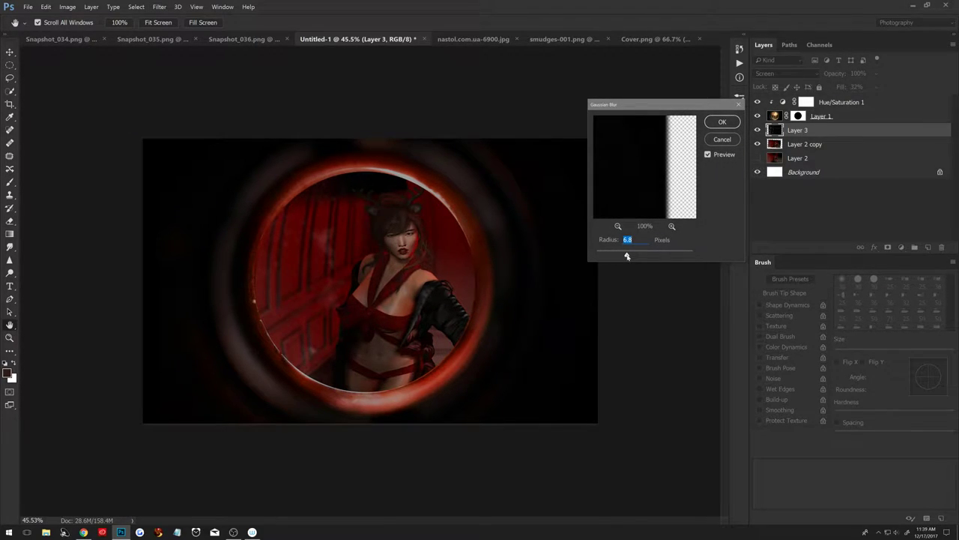
click(719, 123)
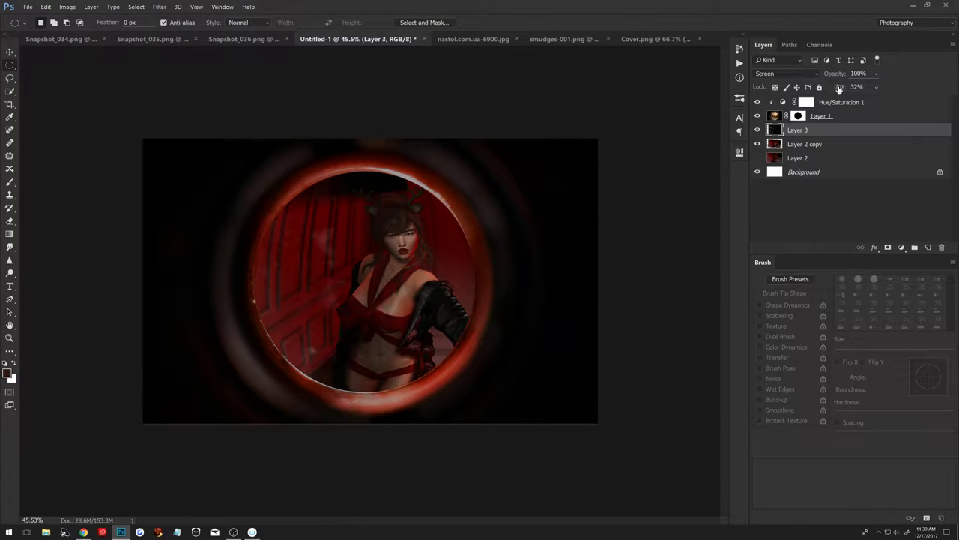
drag(840, 88, 855, 88)
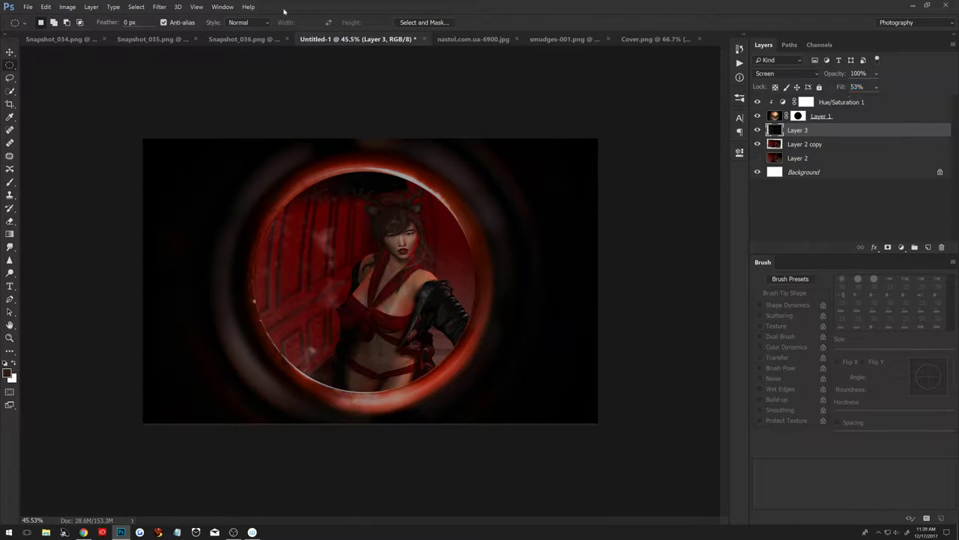
Apply a 100% Spherize distortion to Layer 3.
click(162, 8)
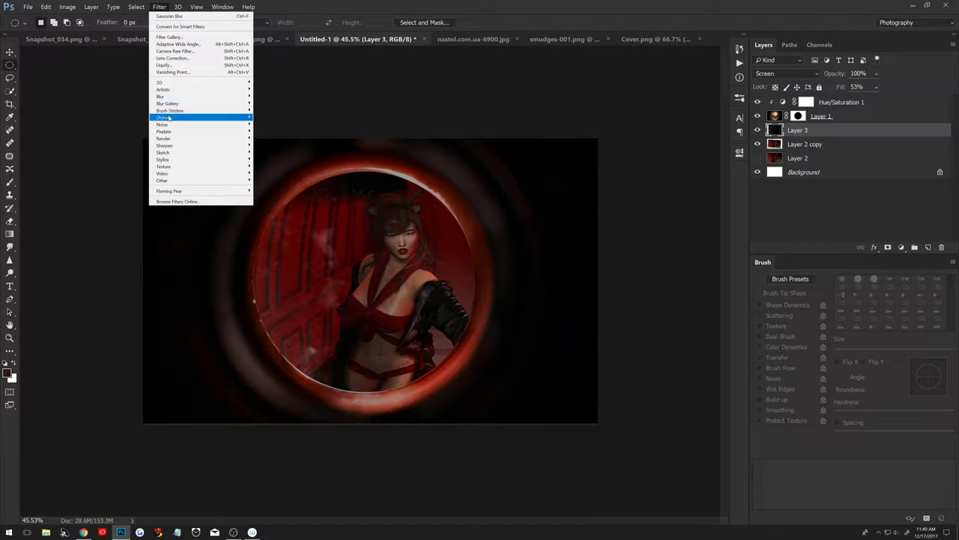
mouse_move(164, 118)
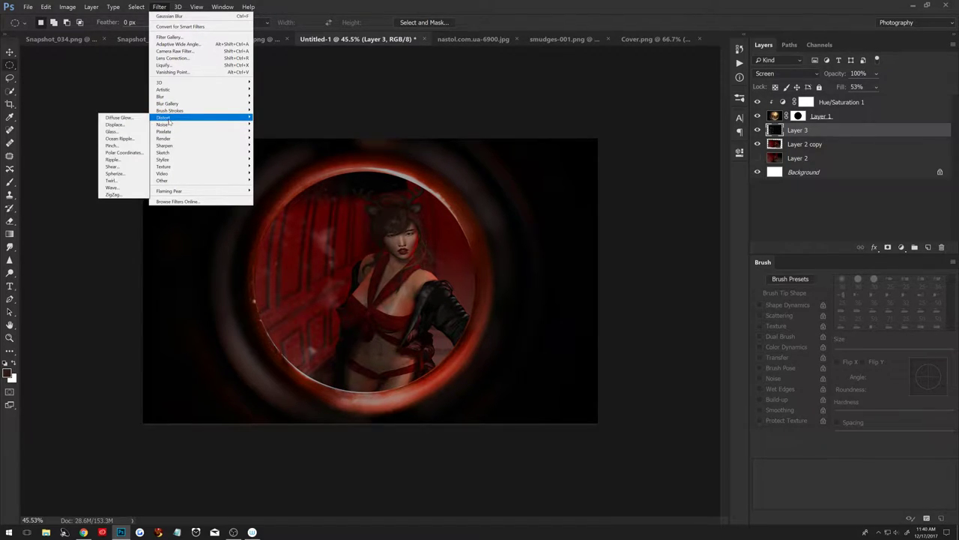
click(112, 166)
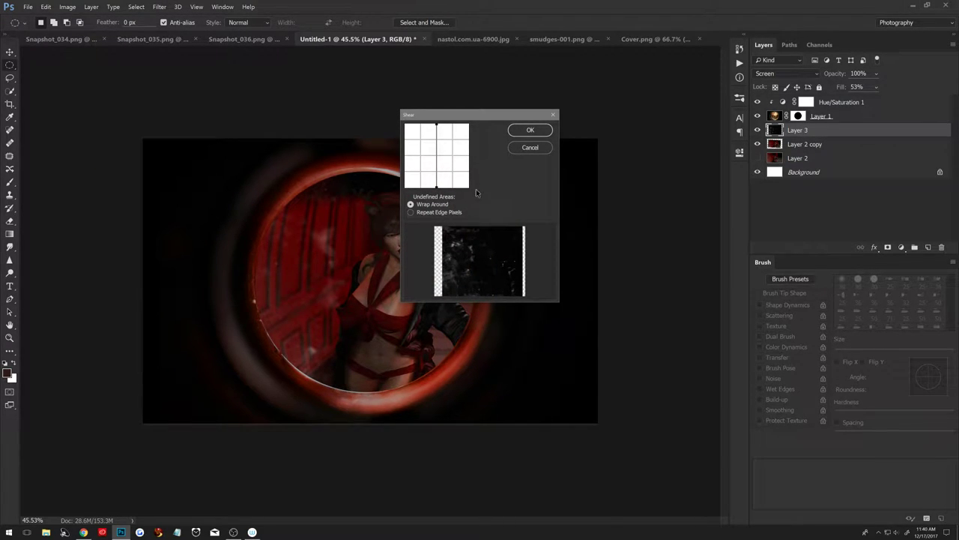
click(523, 149)
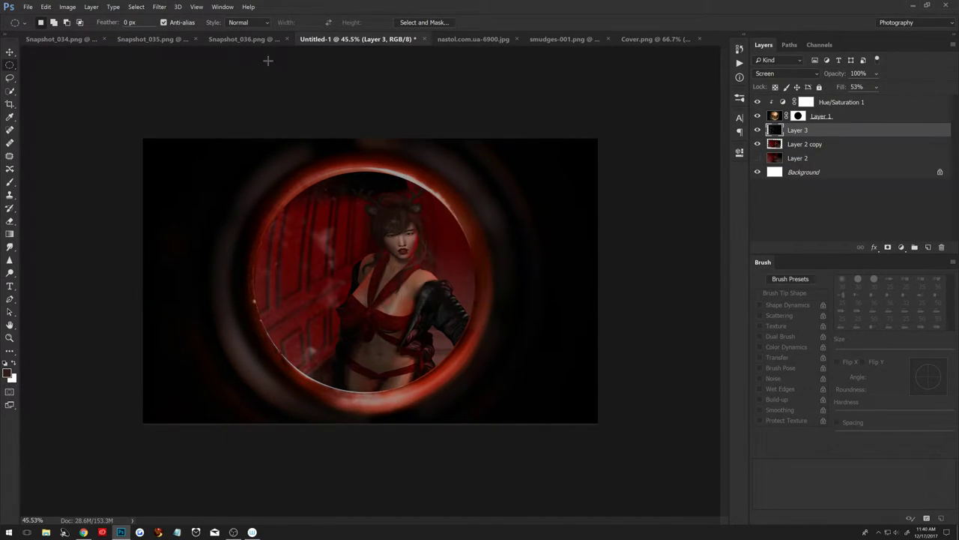
click(136, 7)
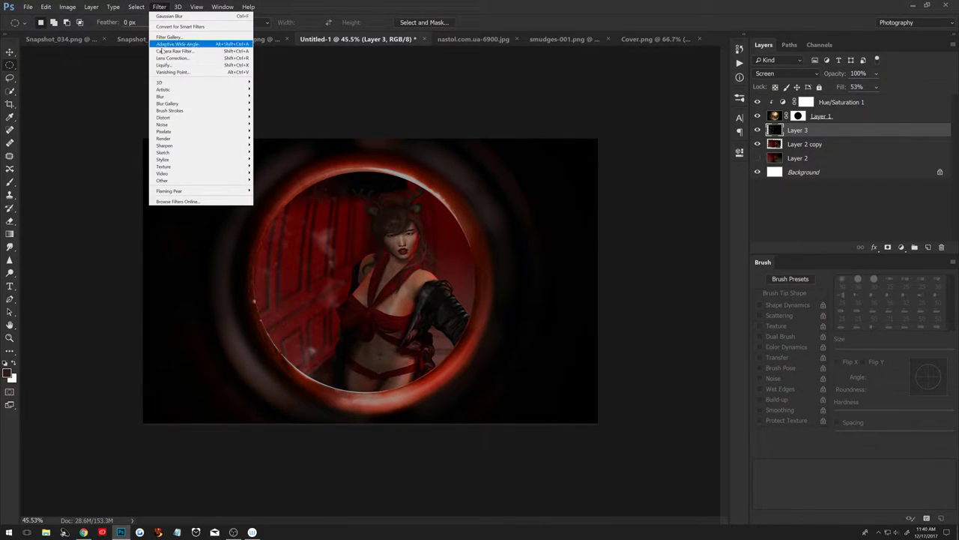
mouse_move(163, 117)
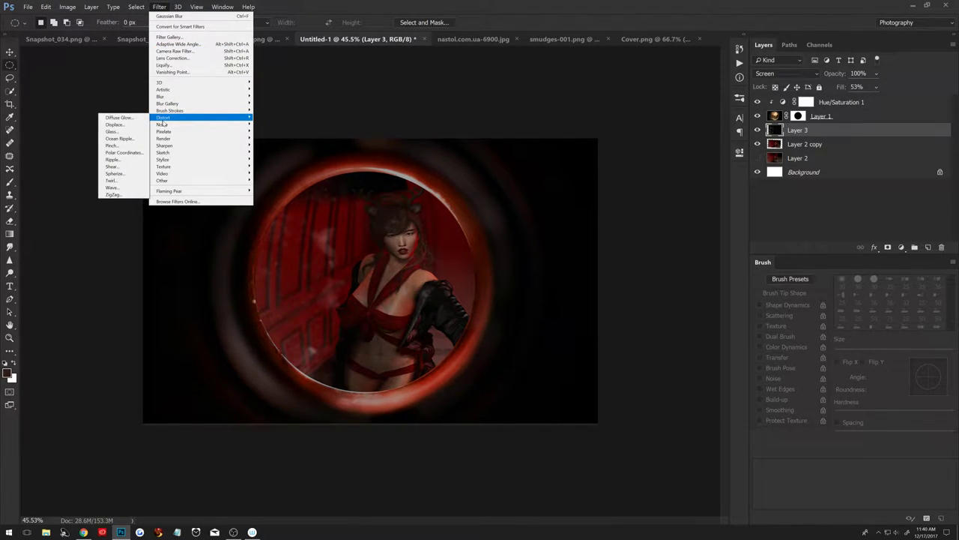
click(114, 174)
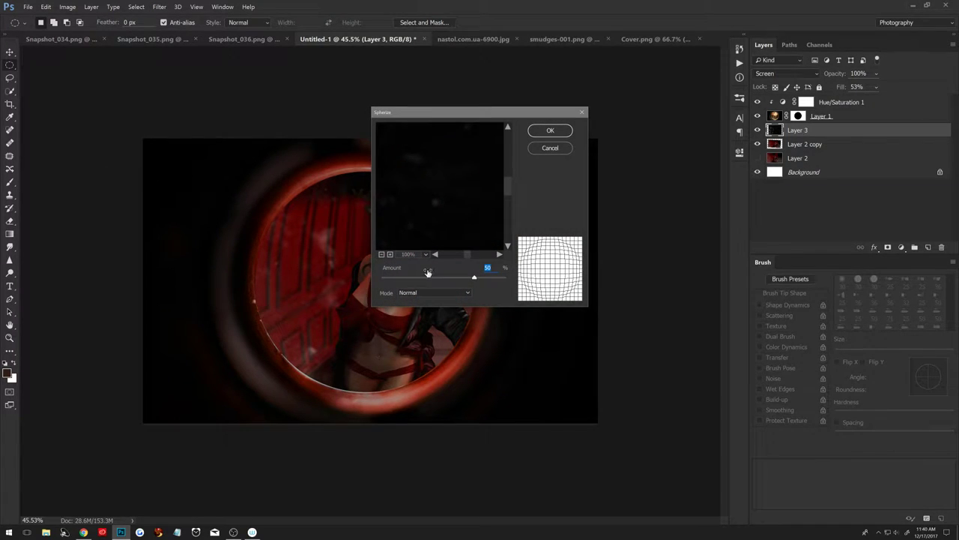
drag(494, 113, 573, 93)
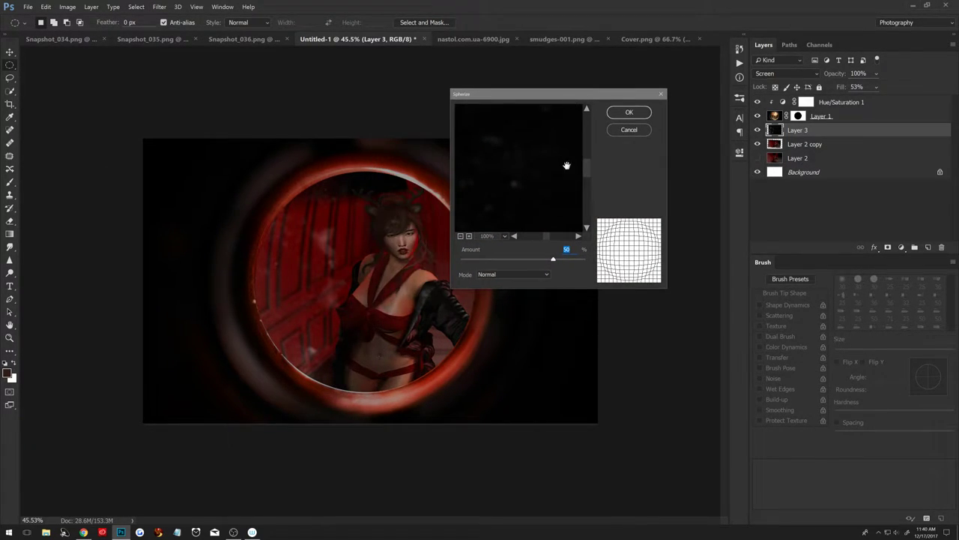
drag(554, 259, 589, 262)
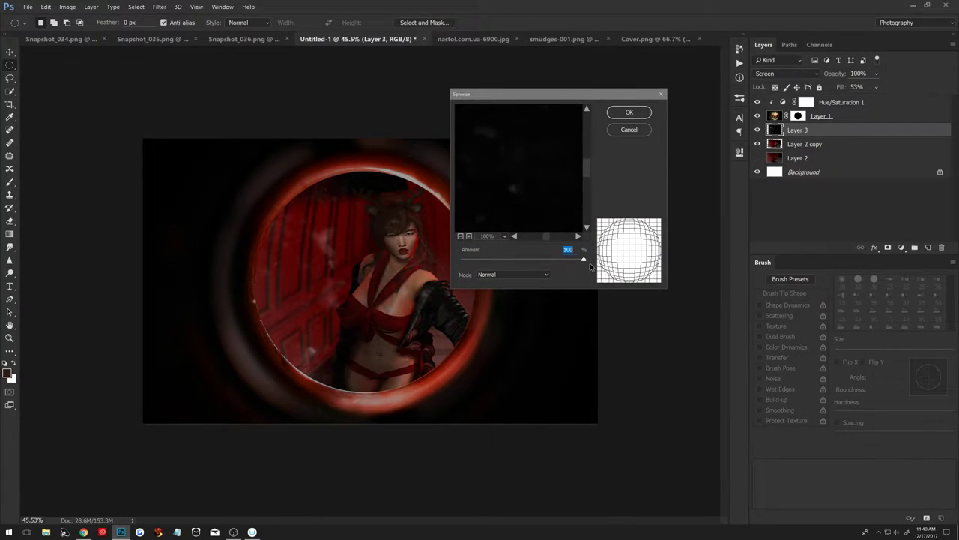
click(629, 114)
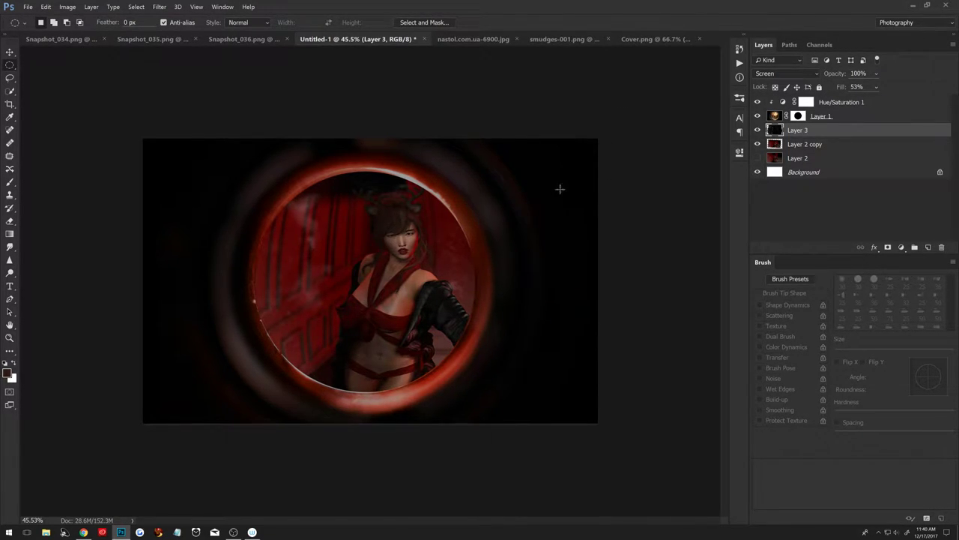
Select Layer 2 copy and sample the peephole ring's red as the foreground colour.
click(822, 147)
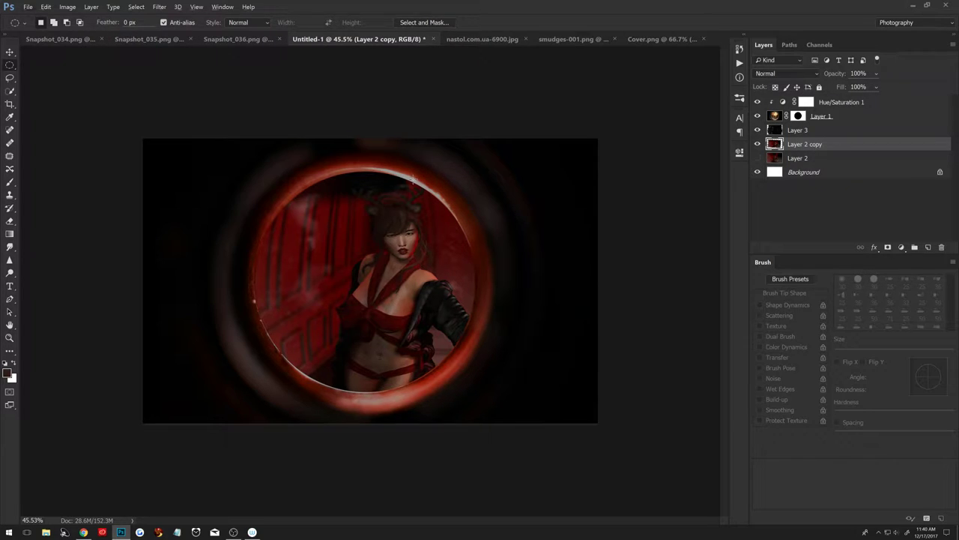
key(b)
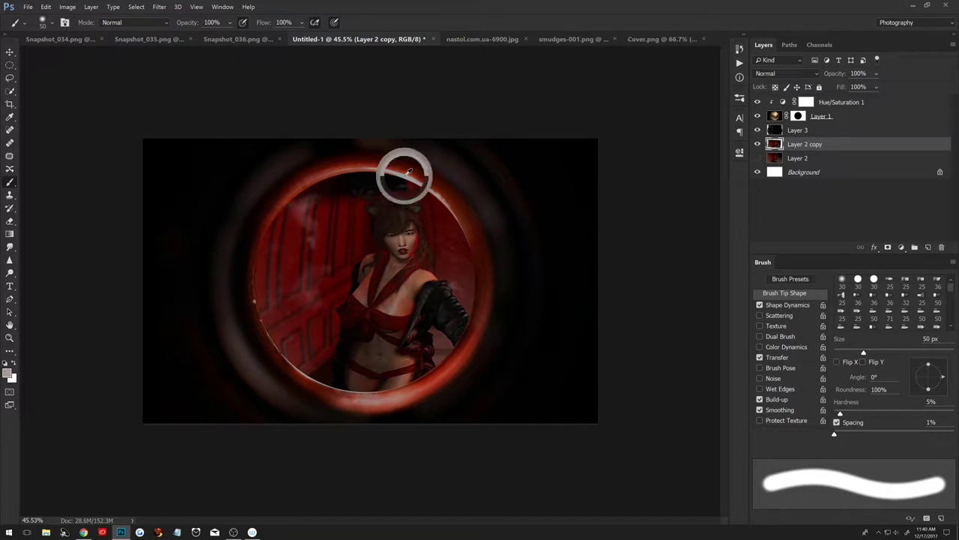
alt+click(371, 164)
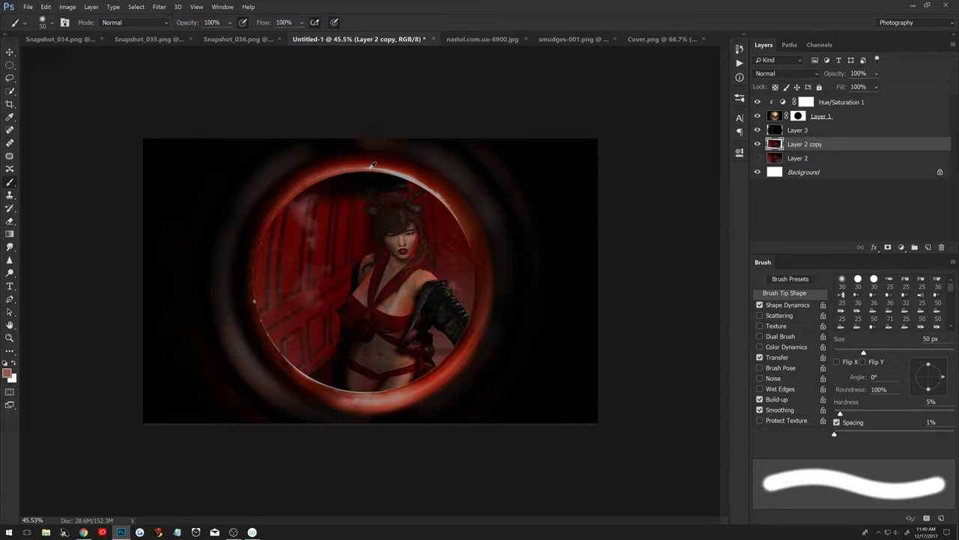
alt+click(367, 165)
Add a red Gradient Fill at -156.8° in Screen mode, then reset colours to black and white.
click(900, 248)
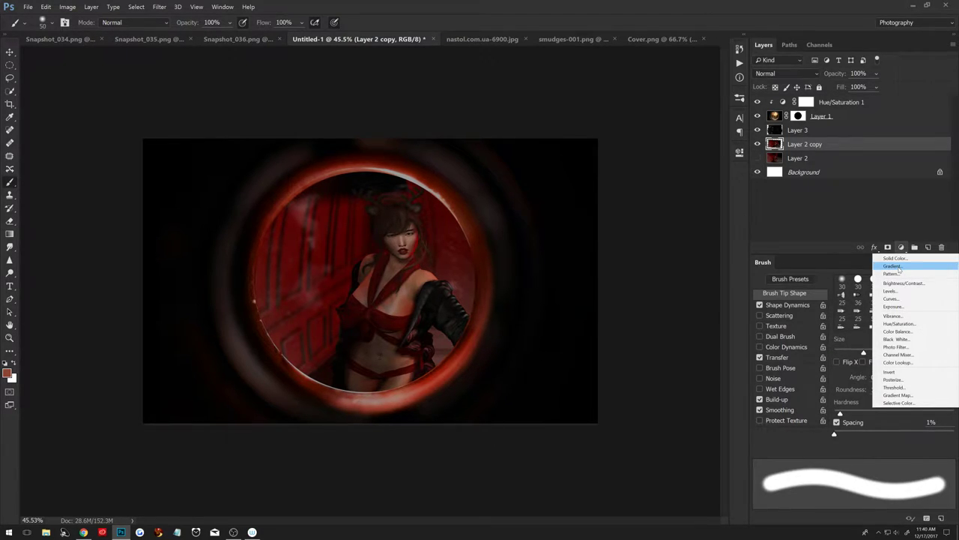
click(898, 266)
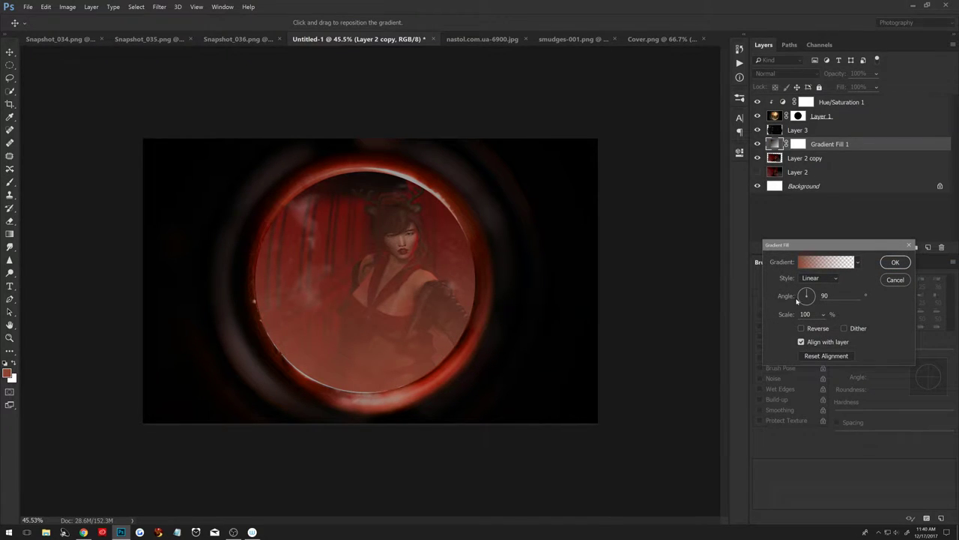
drag(800, 300, 793, 302)
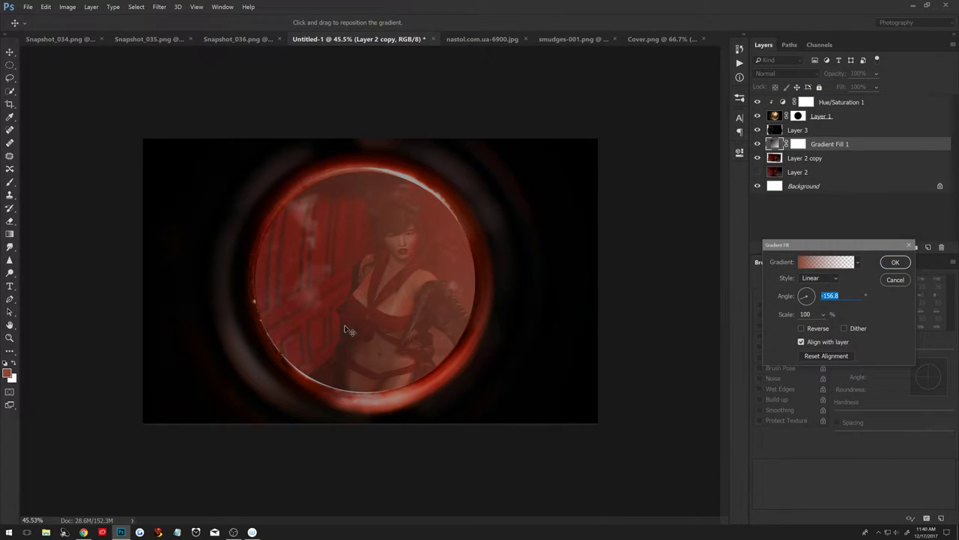
drag(382, 329, 454, 324)
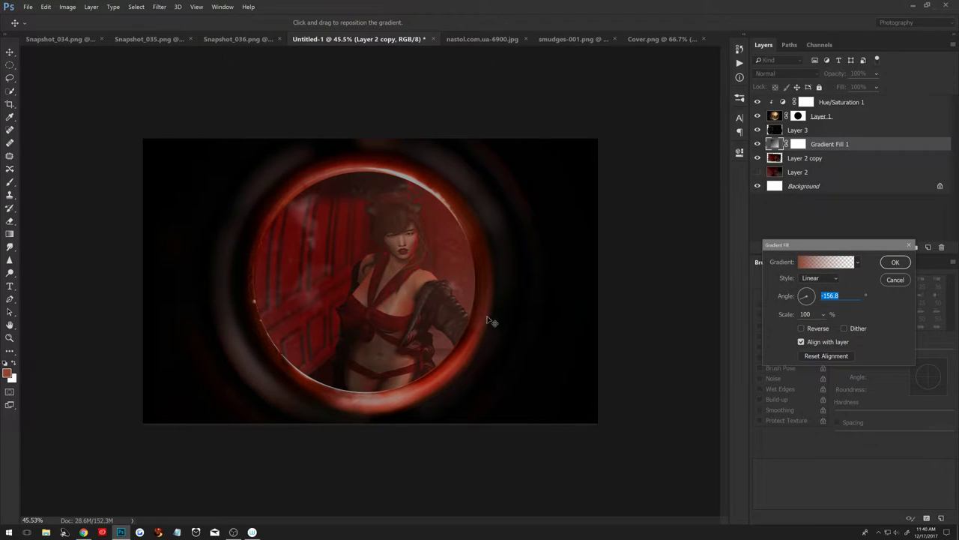
drag(388, 324, 572, 328)
click(895, 262)
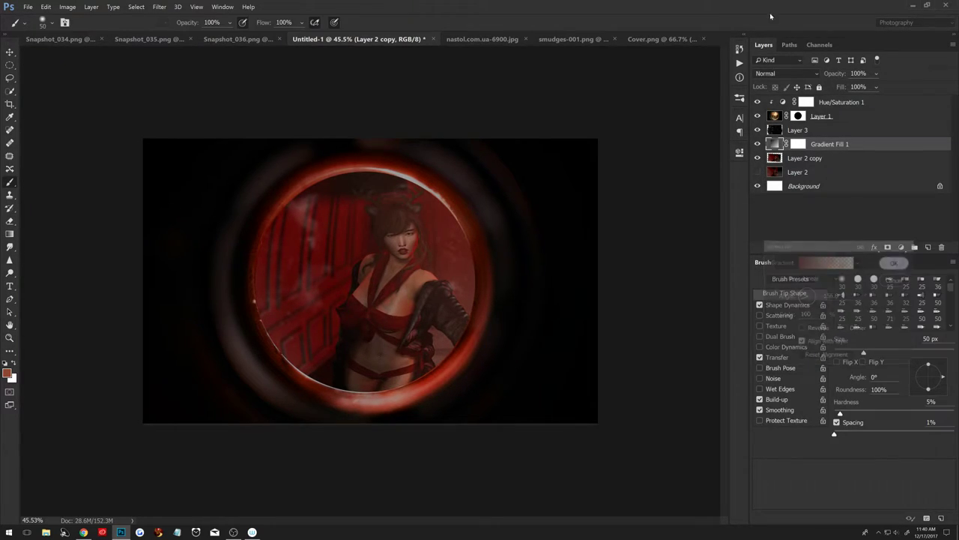
click(785, 74)
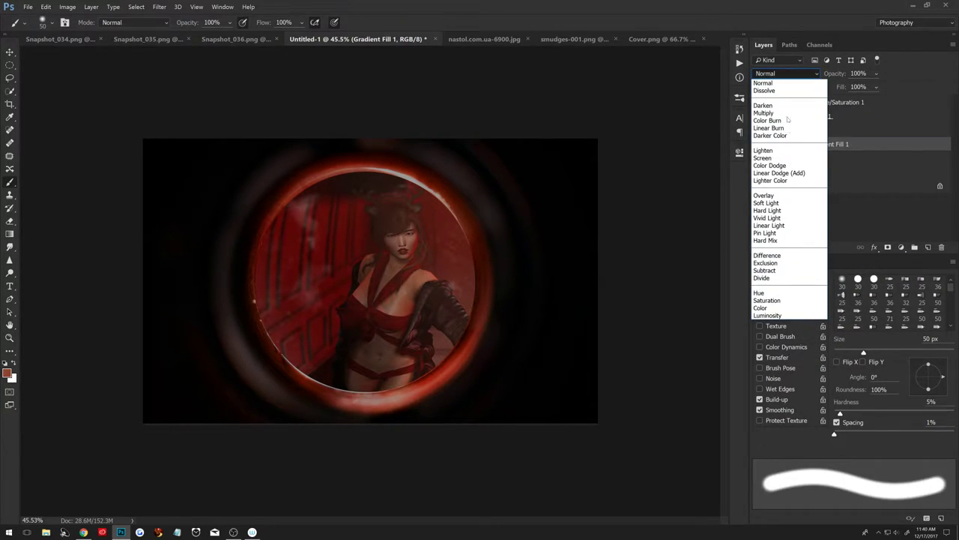
click(780, 158)
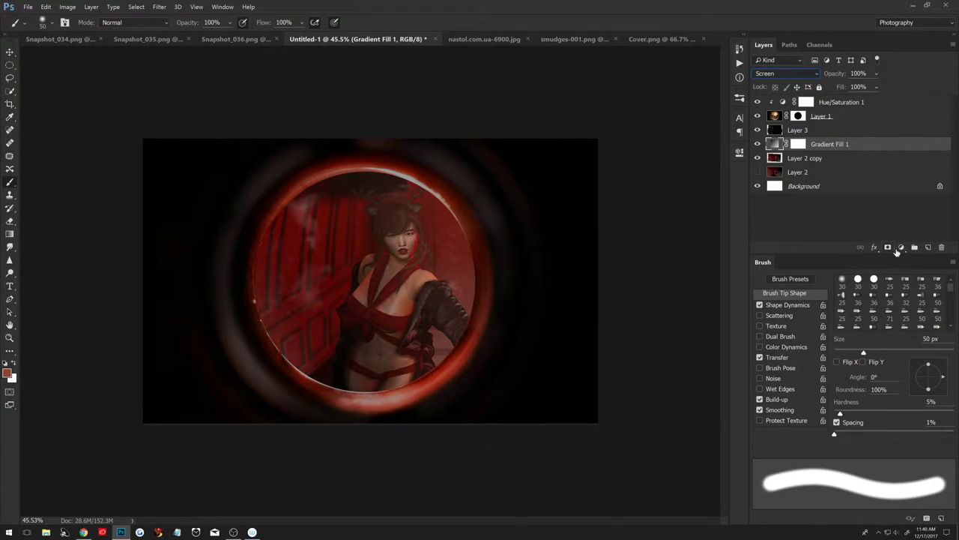
click(6, 363)
Add a black-to-transparent Gradient Fill 2 layer angled at 42.27°.
click(900, 246)
click(902, 258)
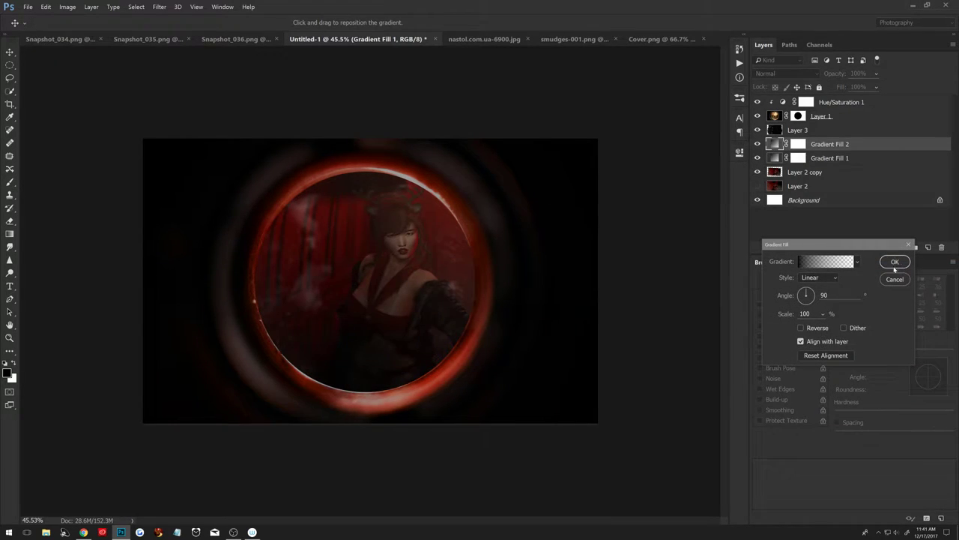
click(816, 296)
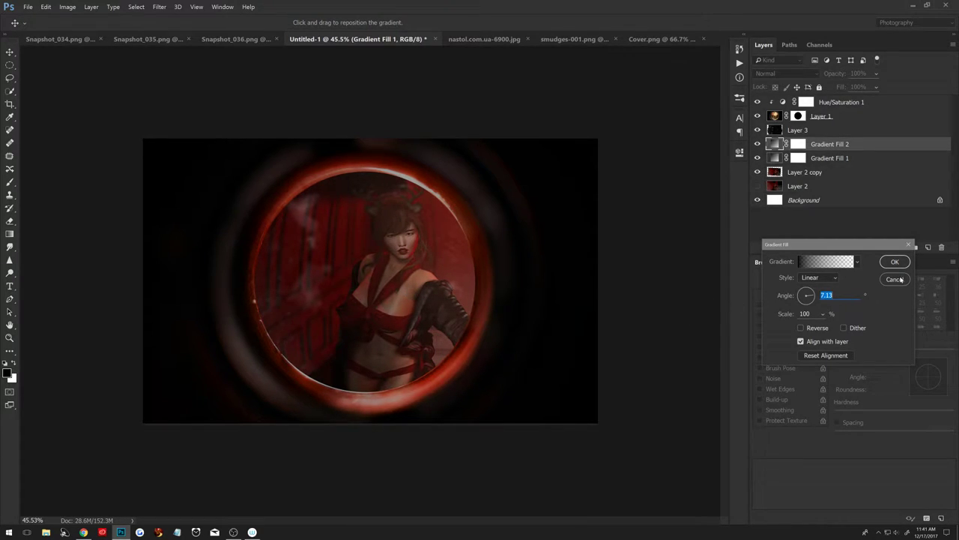
click(811, 292)
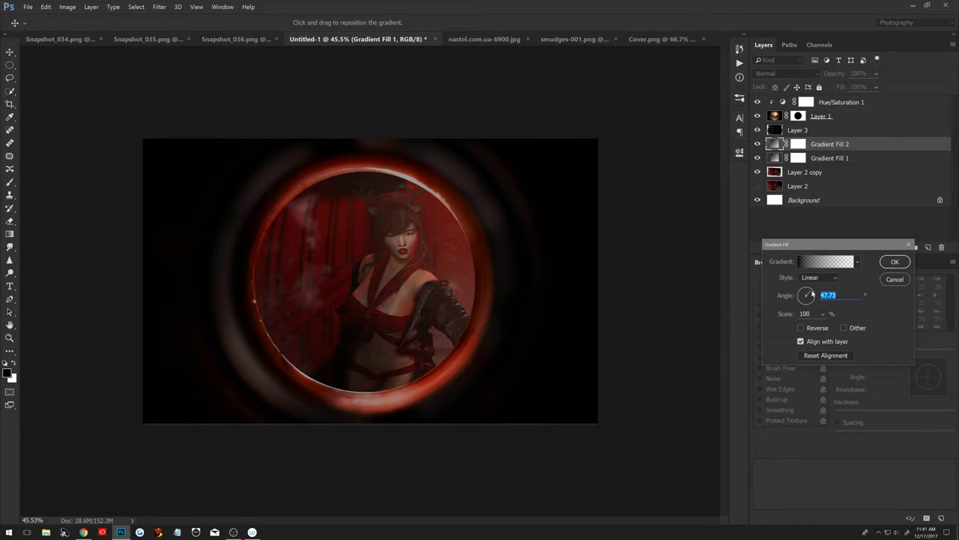
click(895, 261)
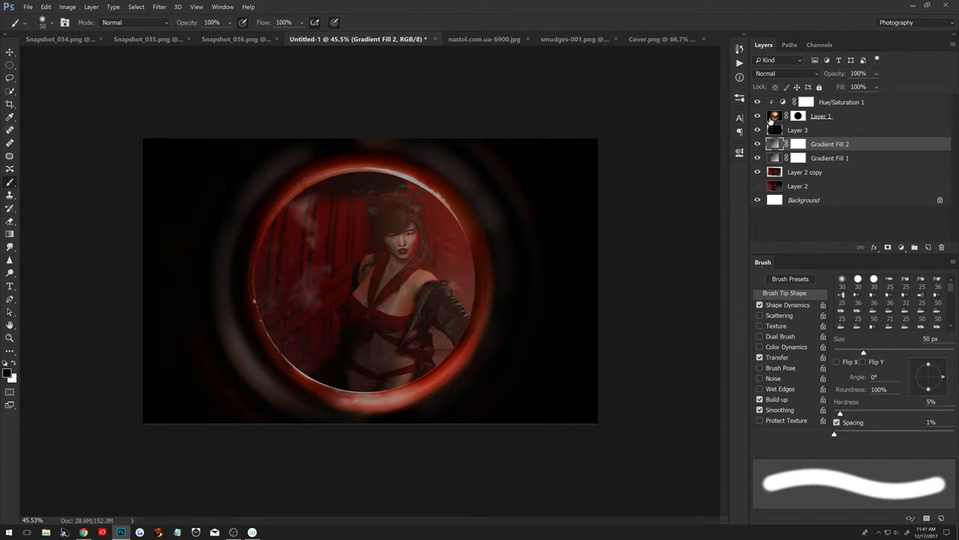
Add a Levels layer clipped to Hue/Saturation 1 with inputs 0.77/192 and output 173.
click(835, 105)
click(901, 248)
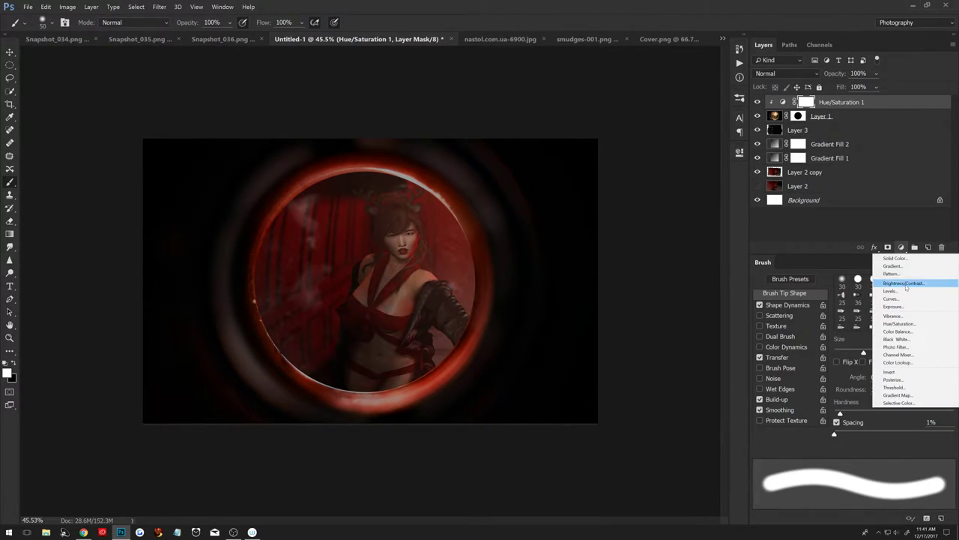
click(894, 291)
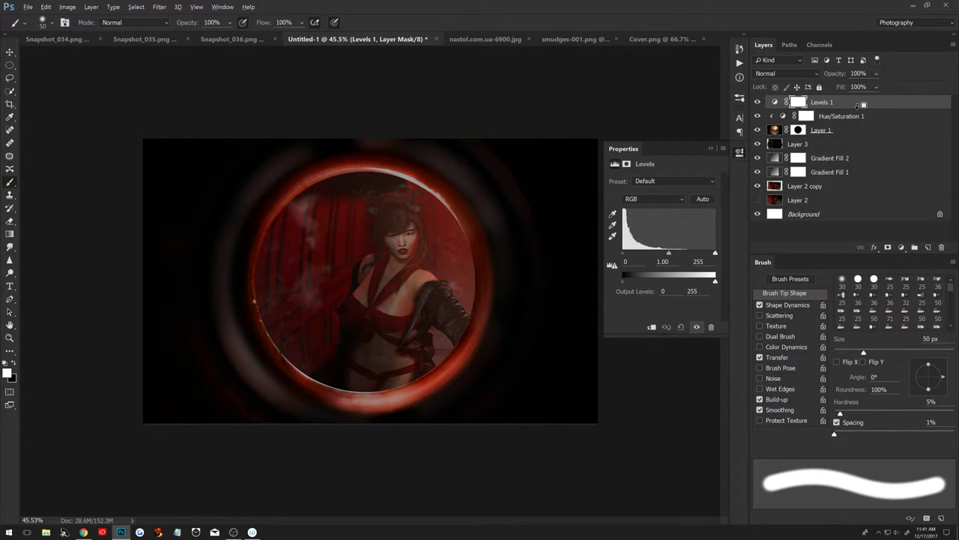
alt+click(862, 105)
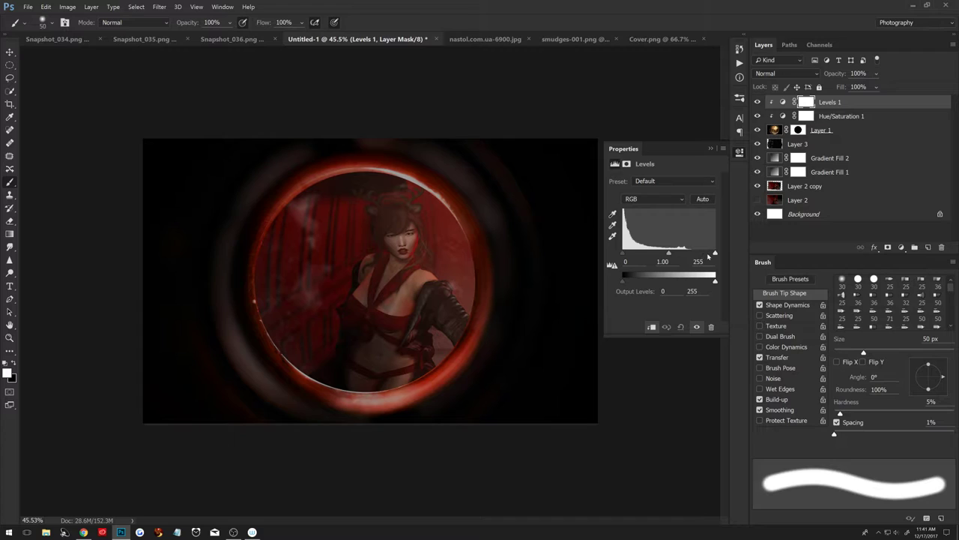
mouse_move(713, 255)
mouse_down()
mouse_move(665, 256)
mouse_move(692, 255)
mouse_move(694, 283)
mouse_move(686, 284)
mouse_up()
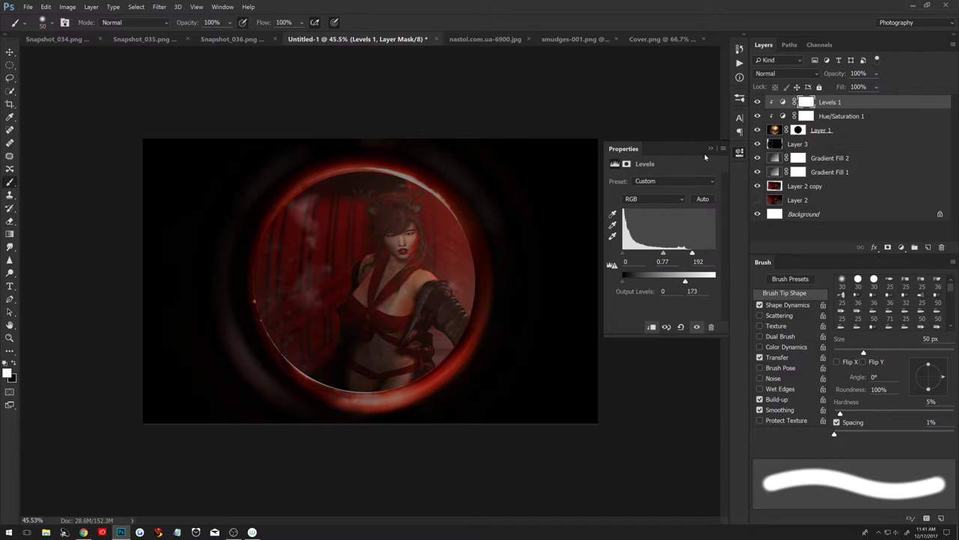
Compare Levels 1 on and off, then lower its fill to 73%.
click(710, 148)
click(757, 103)
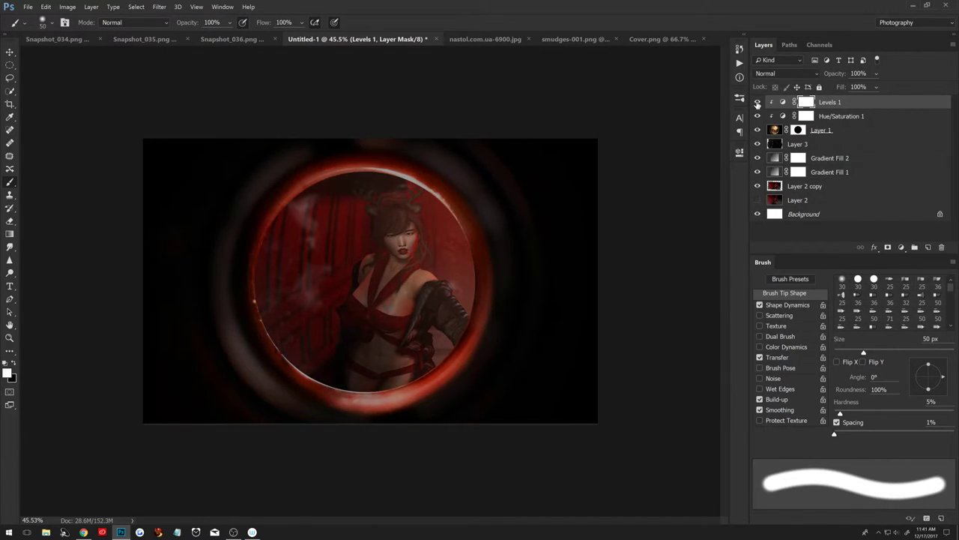
click(756, 103)
drag(845, 88, 831, 93)
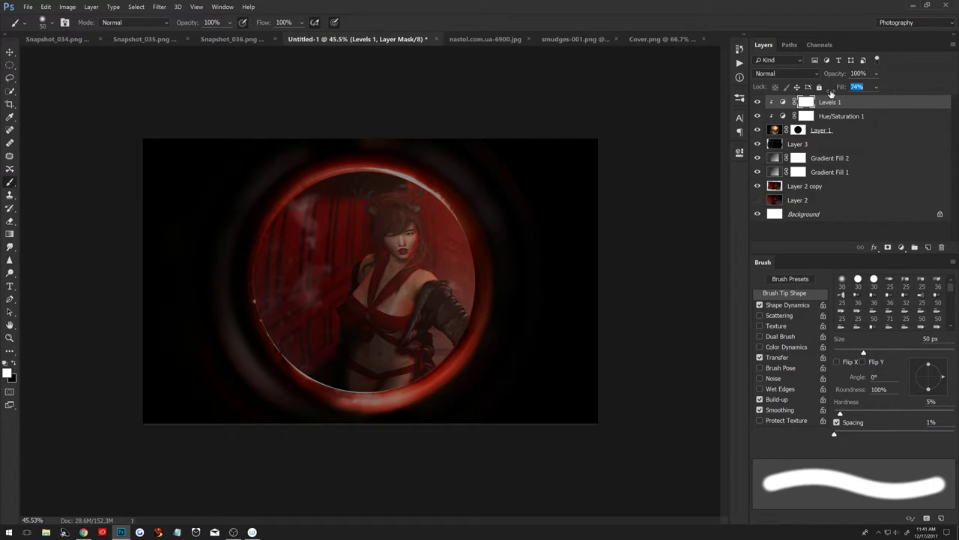
drag(831, 93, 829, 93)
key(f)
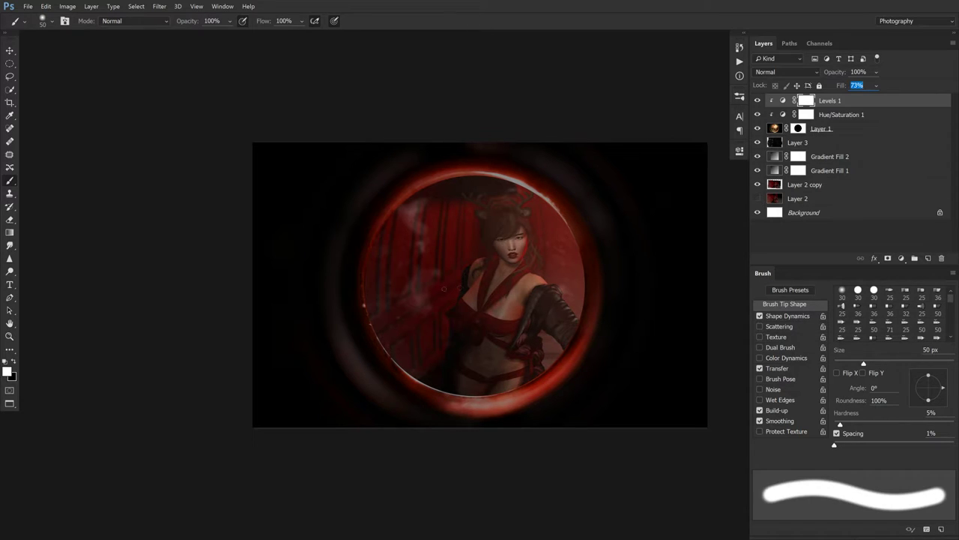
Fit the composite to the screen and show it alone in Full Screen Mode.
double_click(10, 323)
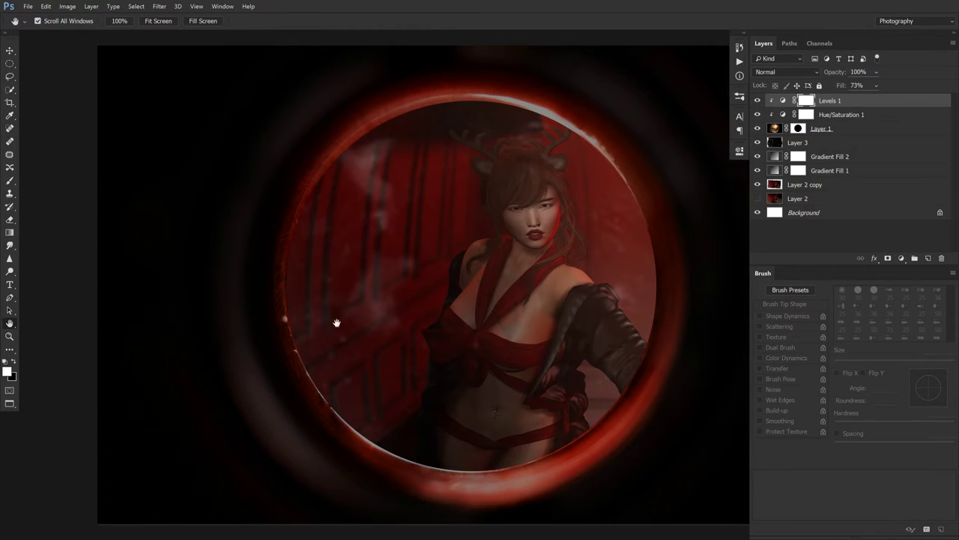
key(f)
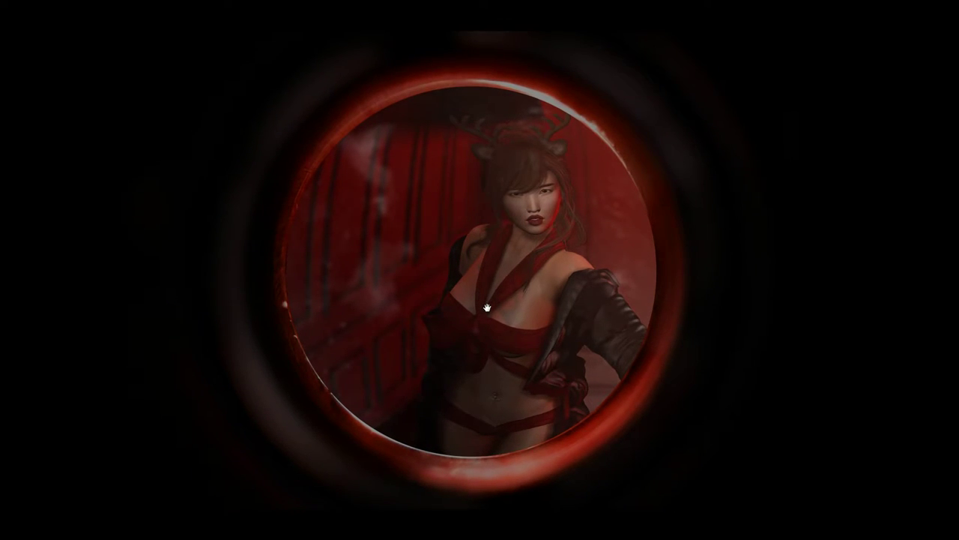